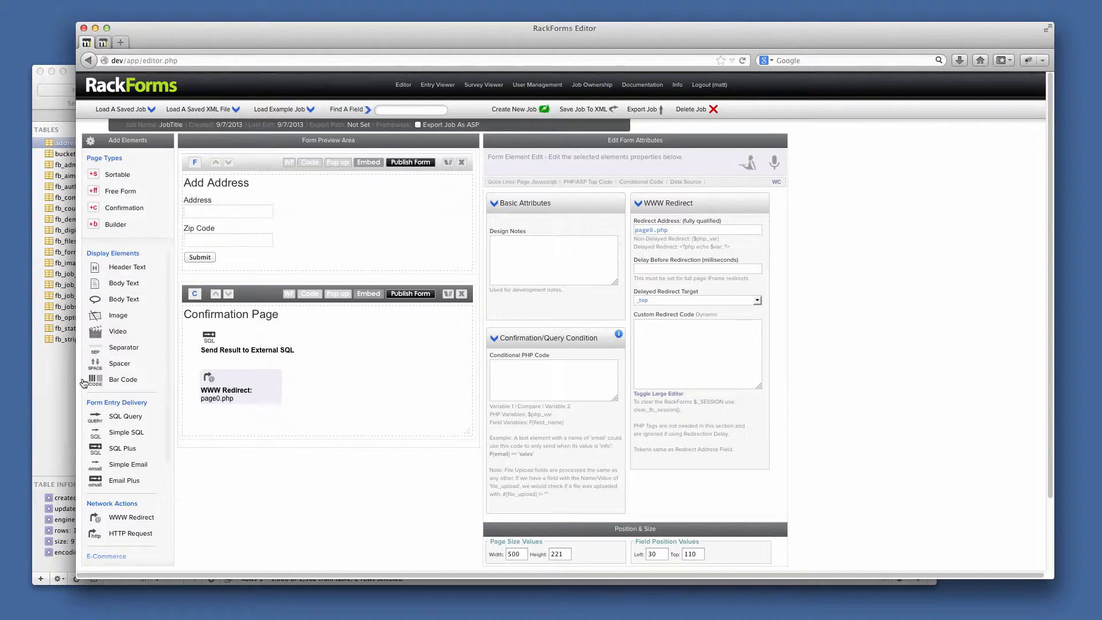
Switch to the MySQL client and examine the first four records of the address table
click(61, 379)
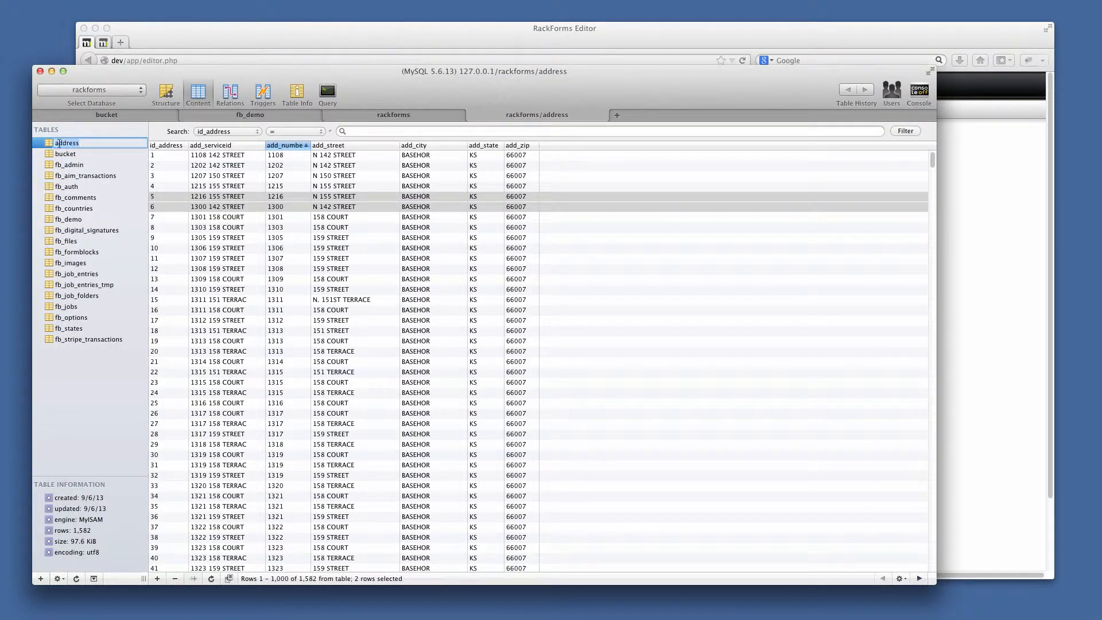
click(281, 158)
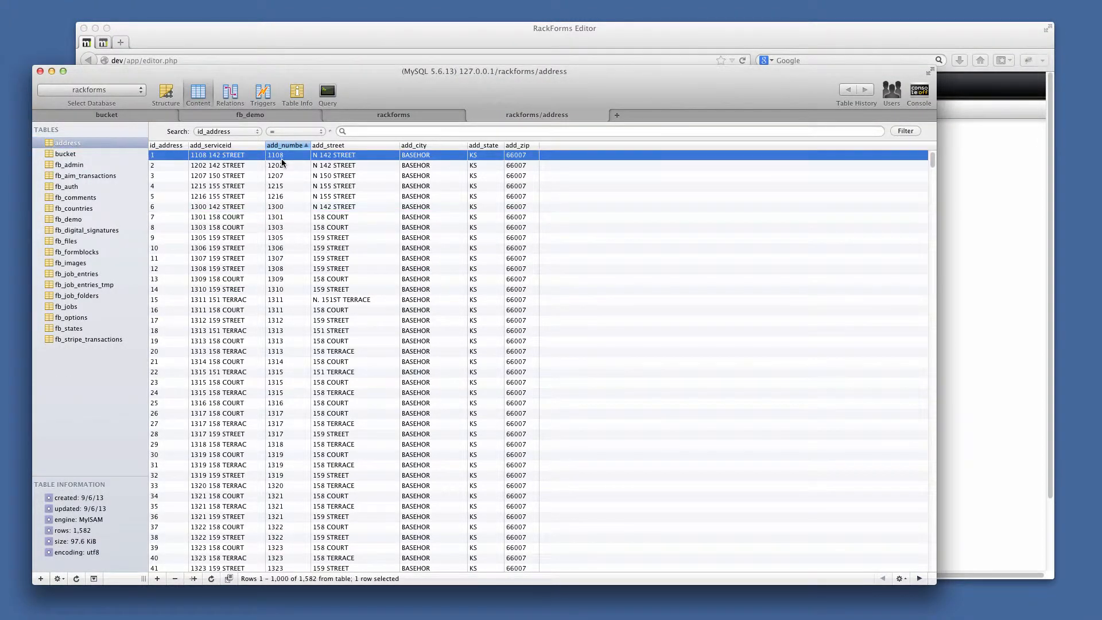
click(354, 166)
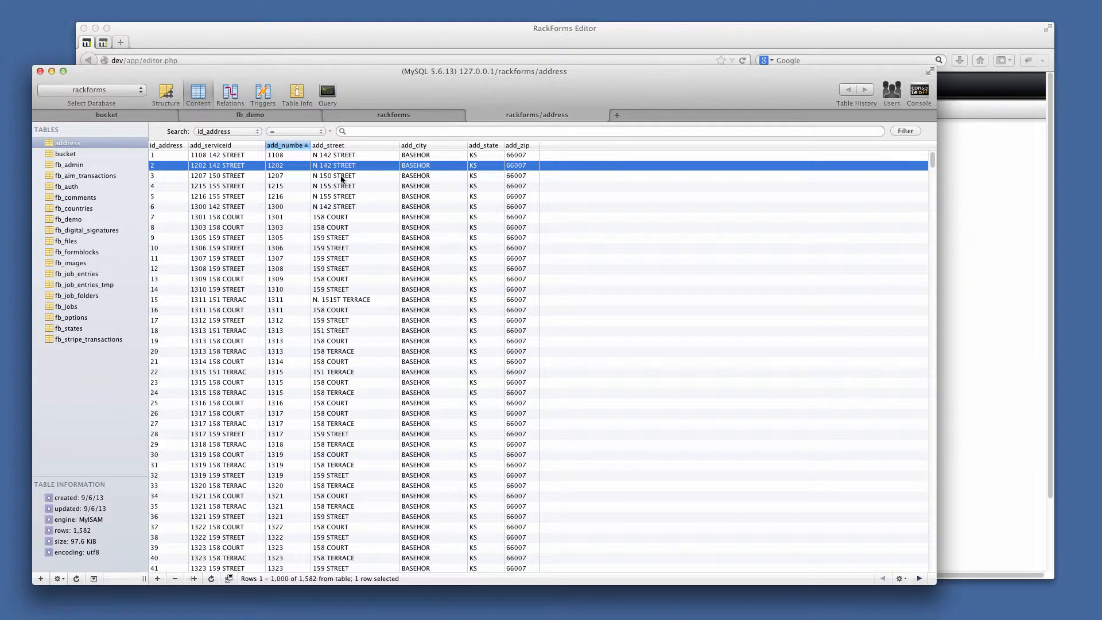
click(341, 176)
click(346, 185)
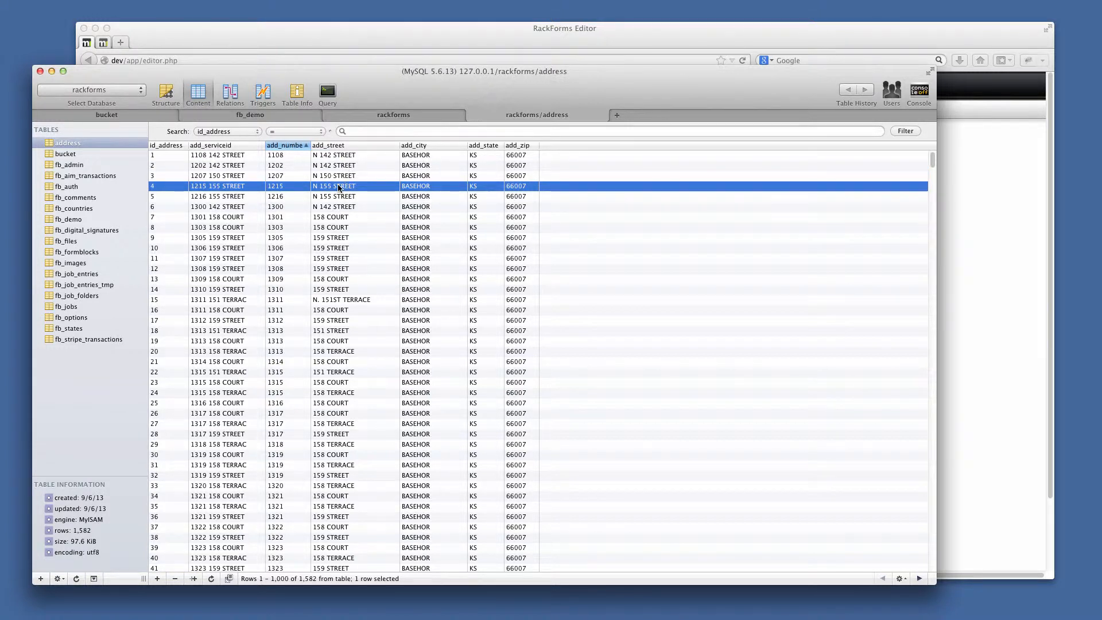
Compare the Add Address form's single address field with the service ID and street columns in the first six address records
click(426, 35)
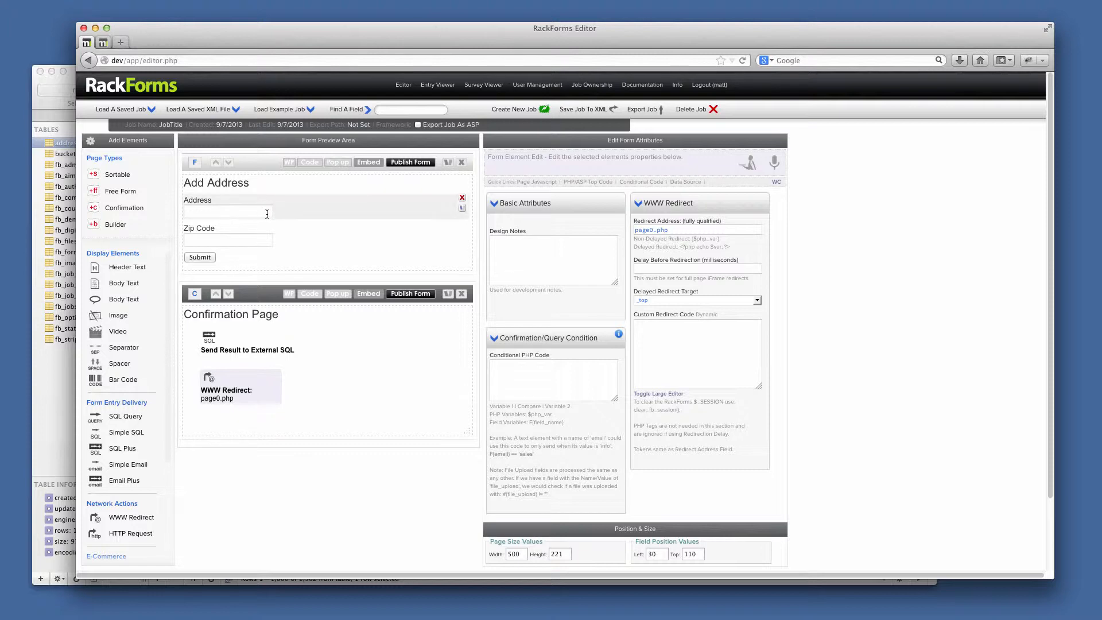
click(64, 412)
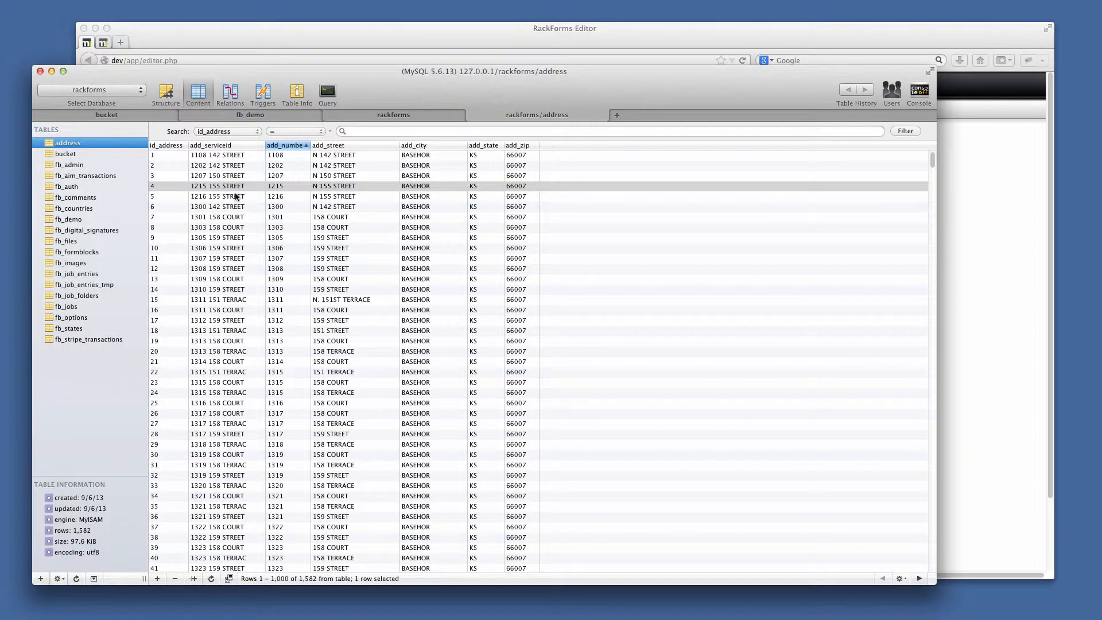
click(235, 158)
click(237, 166)
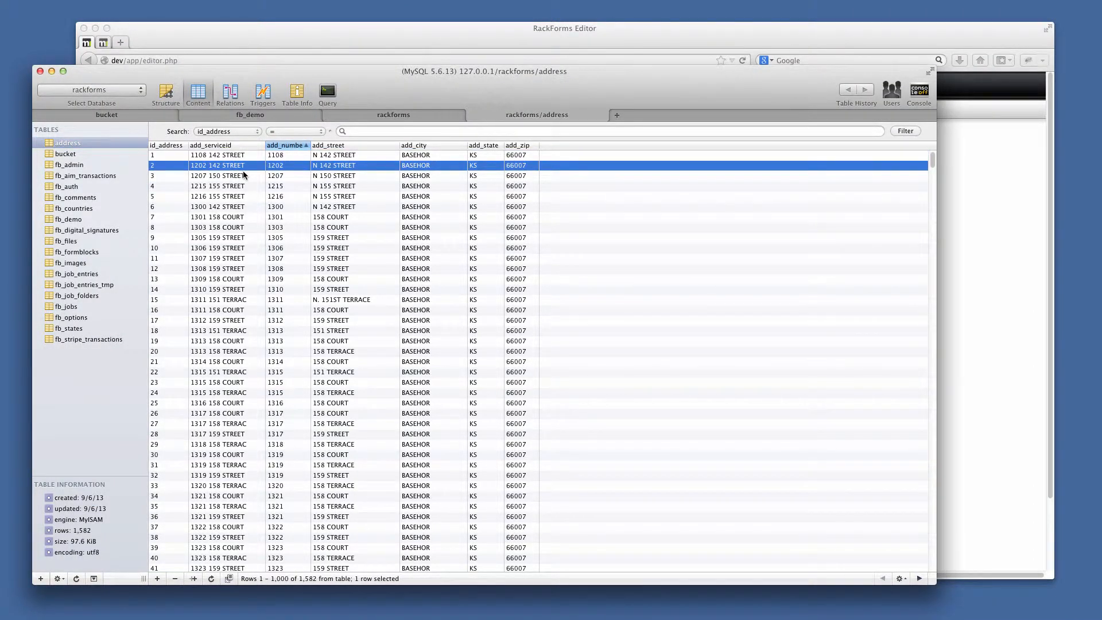
click(245, 175)
click(240, 187)
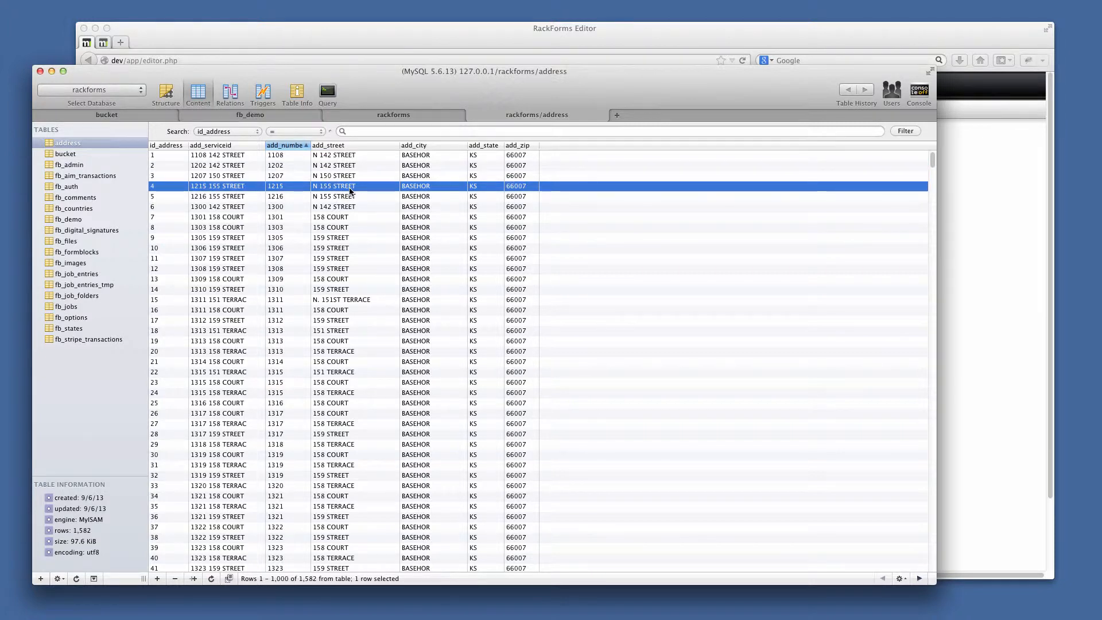
click(350, 196)
click(350, 207)
click(347, 188)
click(350, 157)
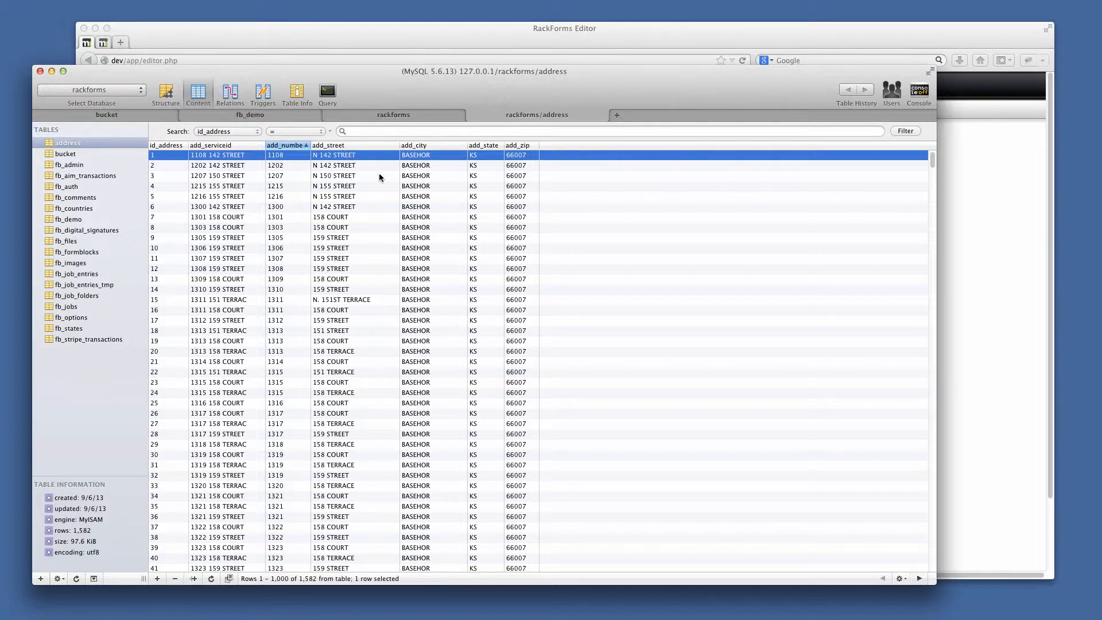
click(356, 206)
Return to the RackForms editor and review the settings of the confirmation page's SQL and WWW Redirect elements
click(439, 40)
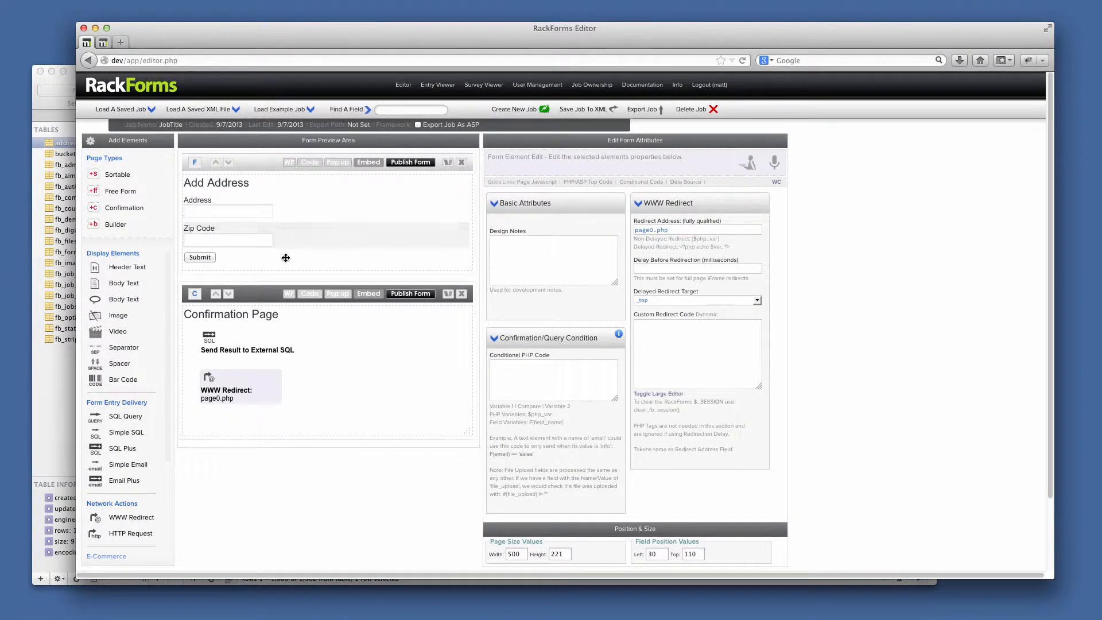
click(268, 335)
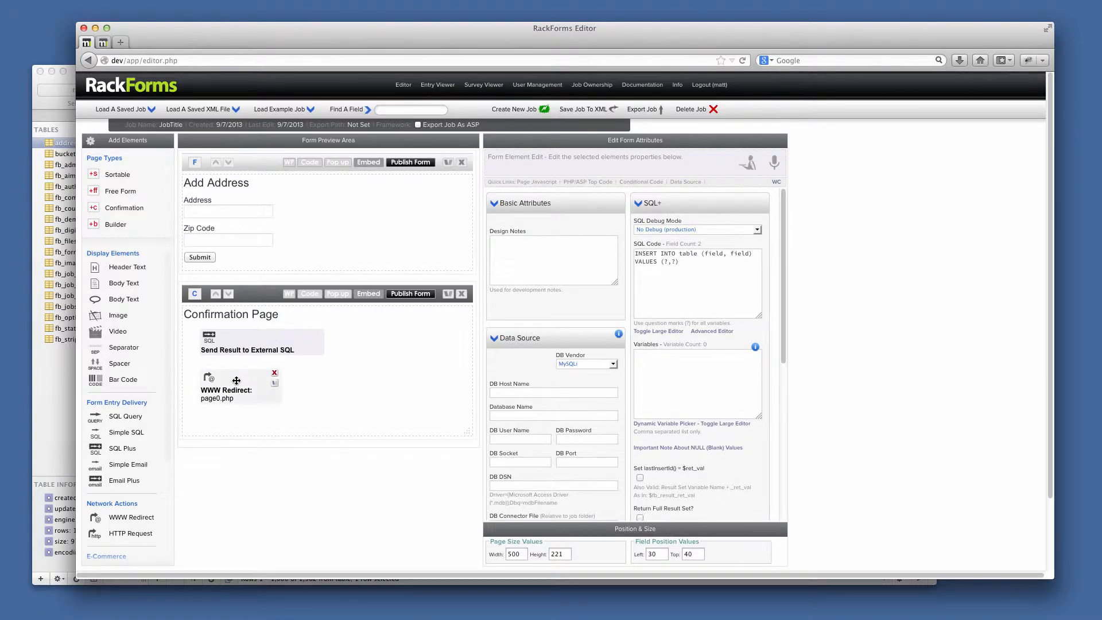
click(236, 380)
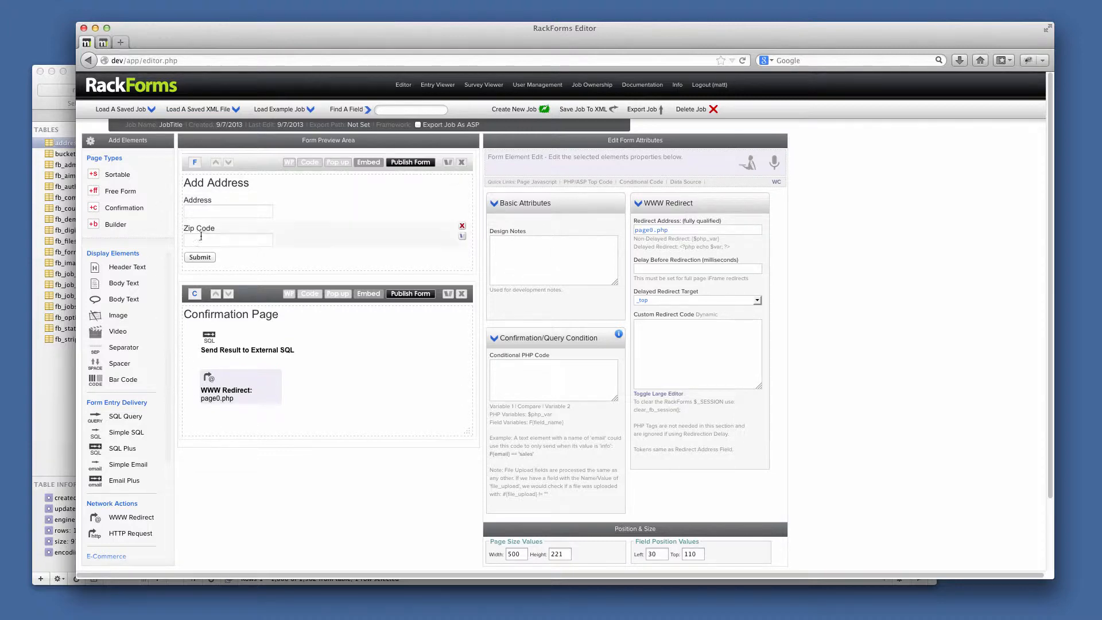
click(247, 344)
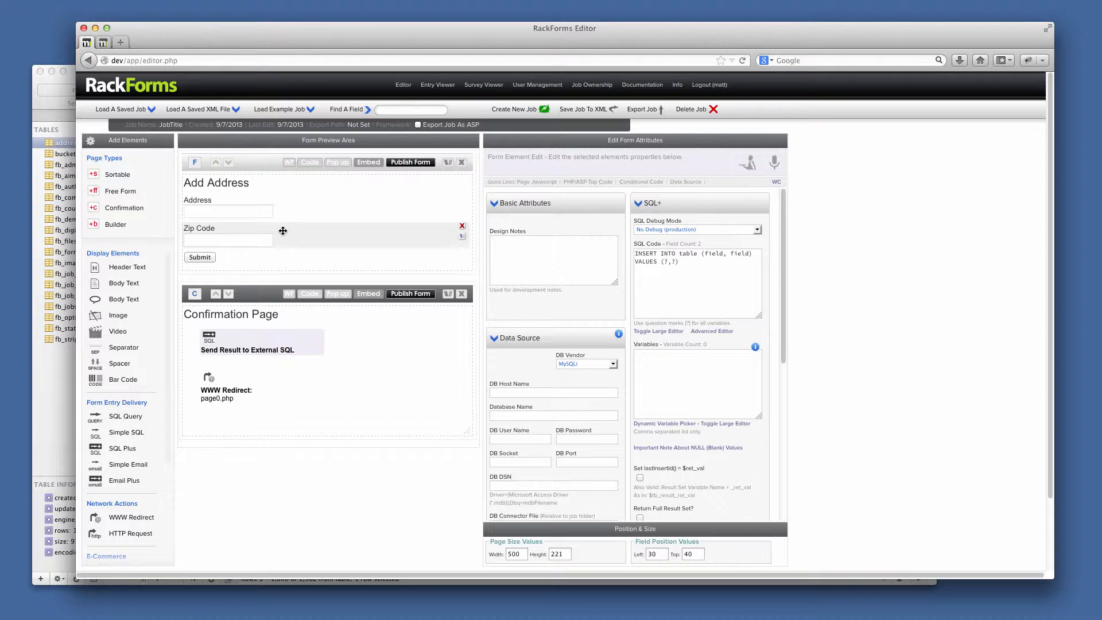
View the iframe embed code of the Add Address page, then dismiss it
click(372, 163)
click(823, 334)
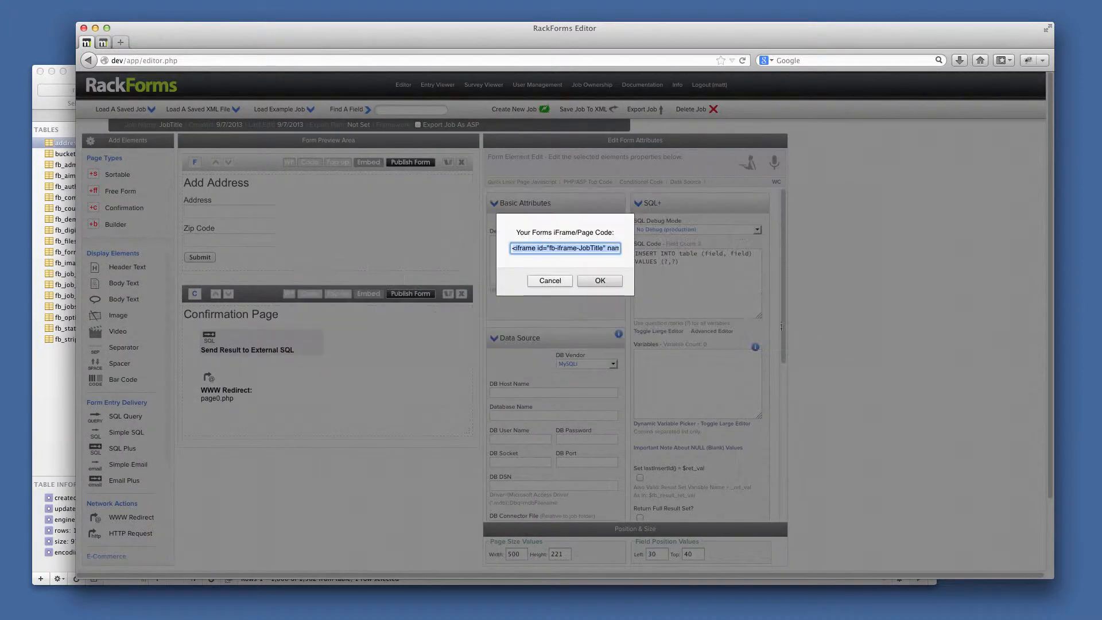
click(552, 282)
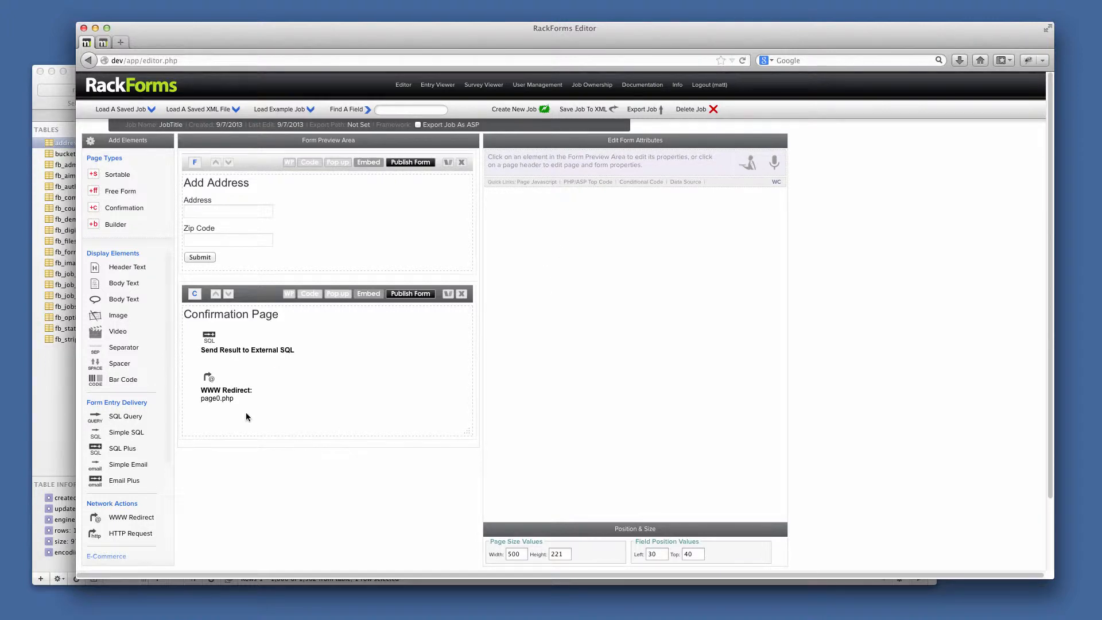
Load the saved bucket-repeaters job in the RackForms editor
click(70, 363)
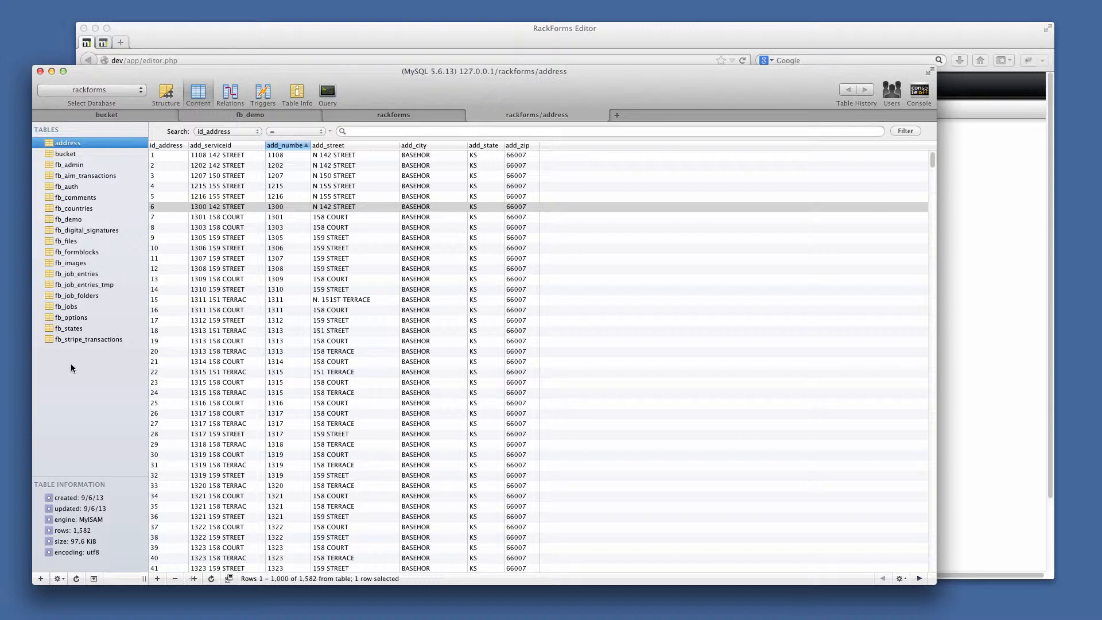
click(438, 55)
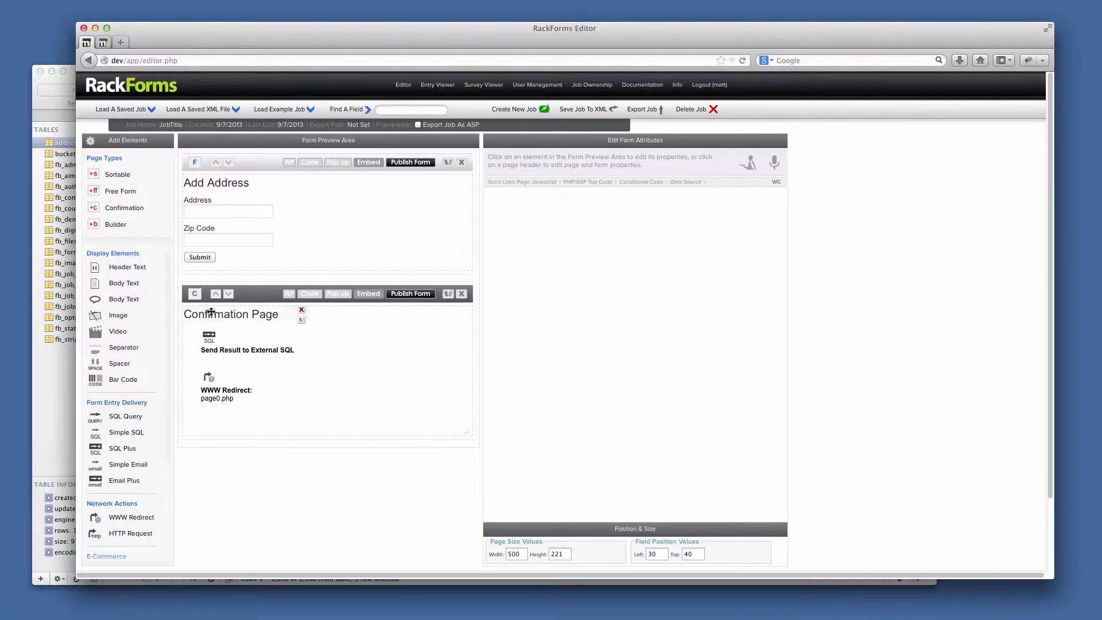
click(140, 110)
click(165, 178)
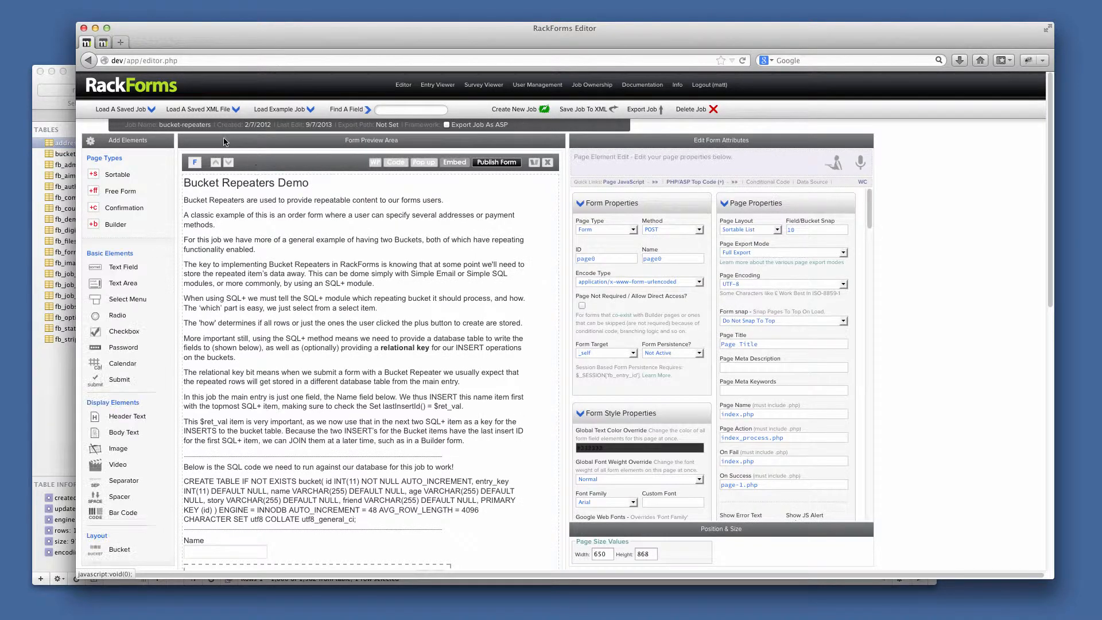
Filter the example jobs by "bucket" and load bucket-repeaters.xml
click(292, 109)
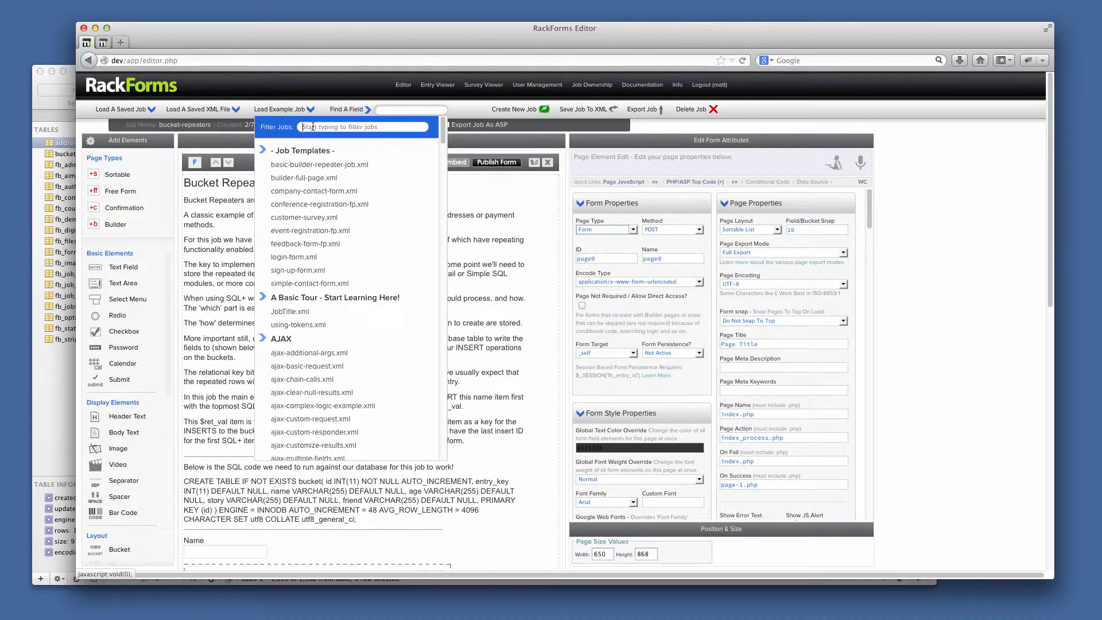
text(buckey)
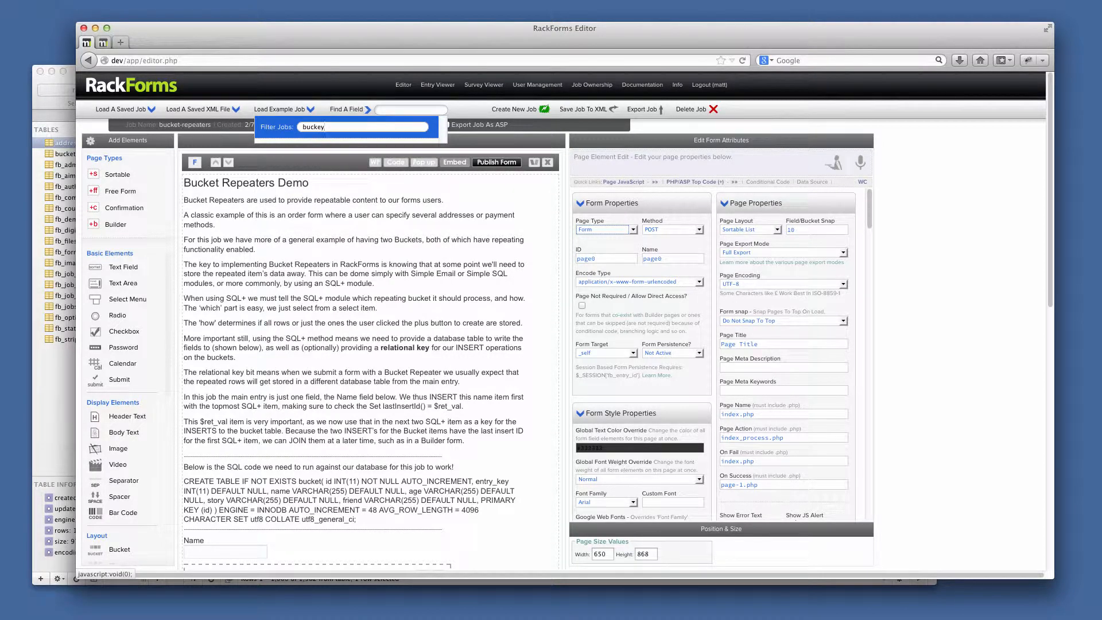
key(BackSpace)
text(t)
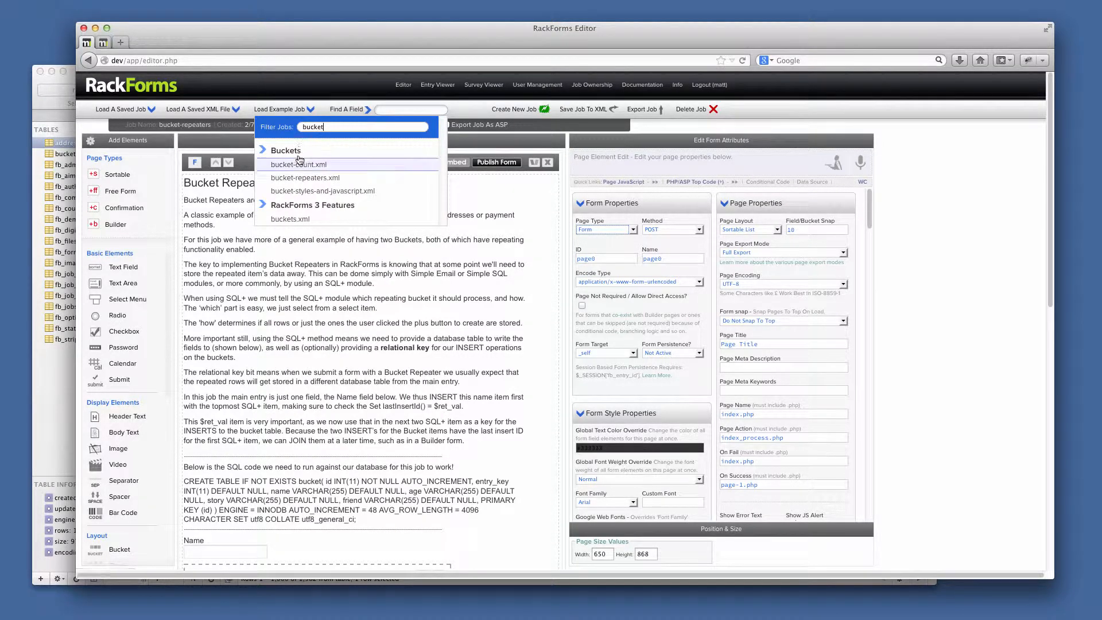
click(311, 180)
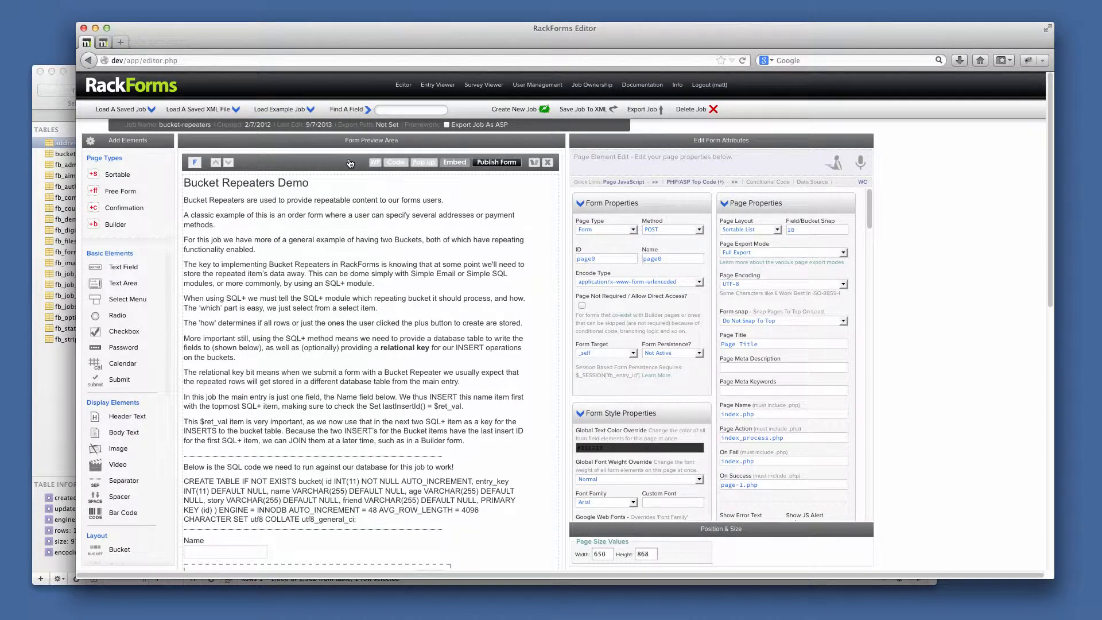
Examine the full CREATE TABLE statement for the bucket table in the SQL body text element's label
scroll(321, 218, down, 5)
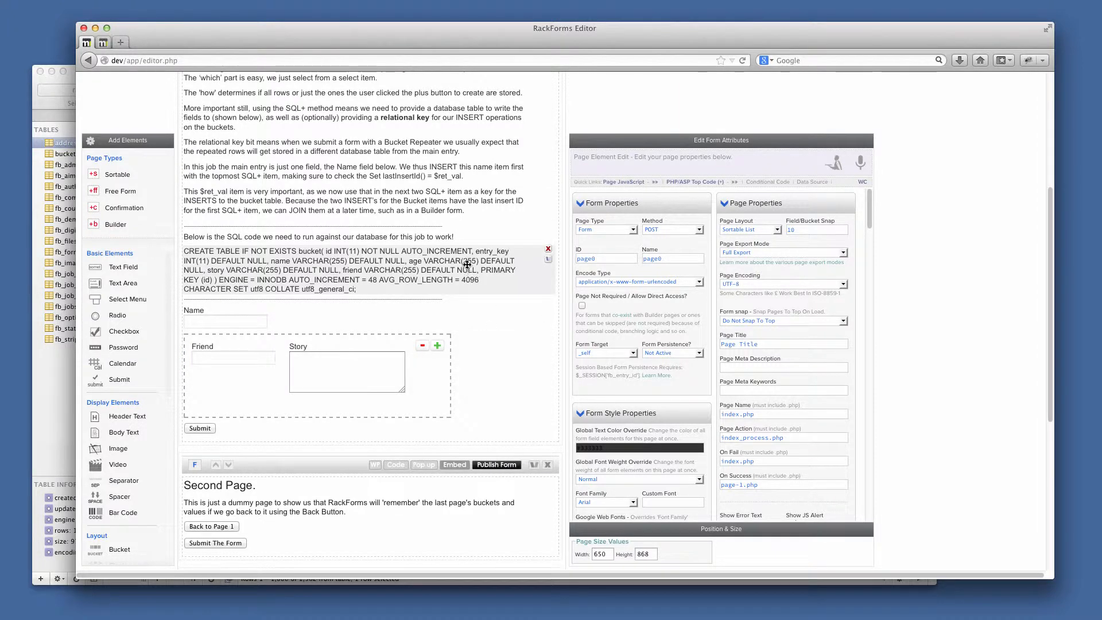
click(497, 263)
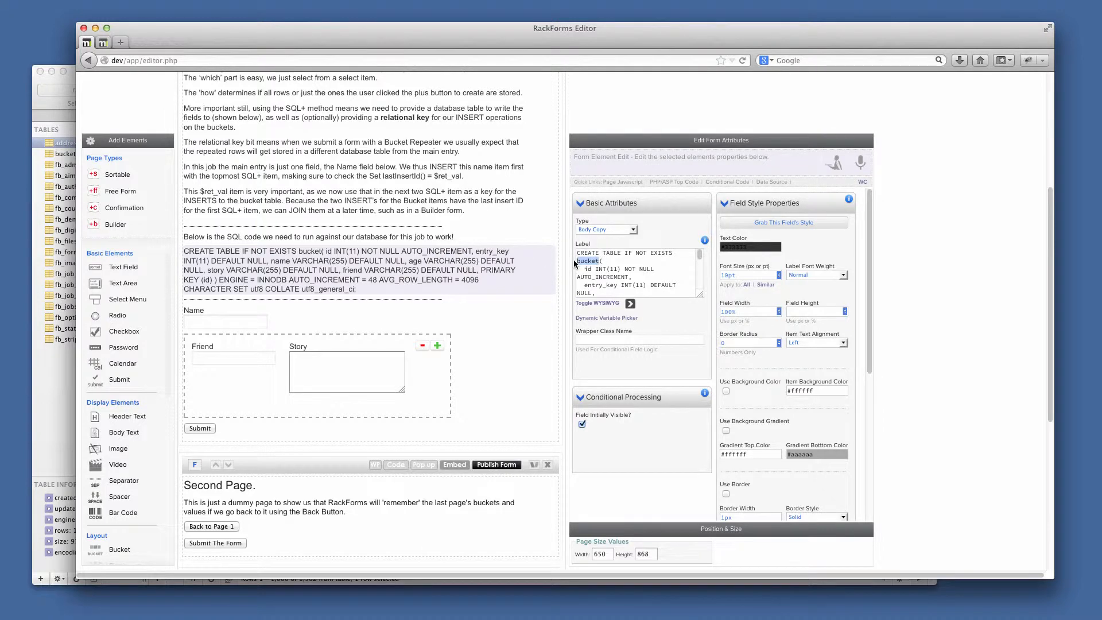
scroll(600, 261, down, 5)
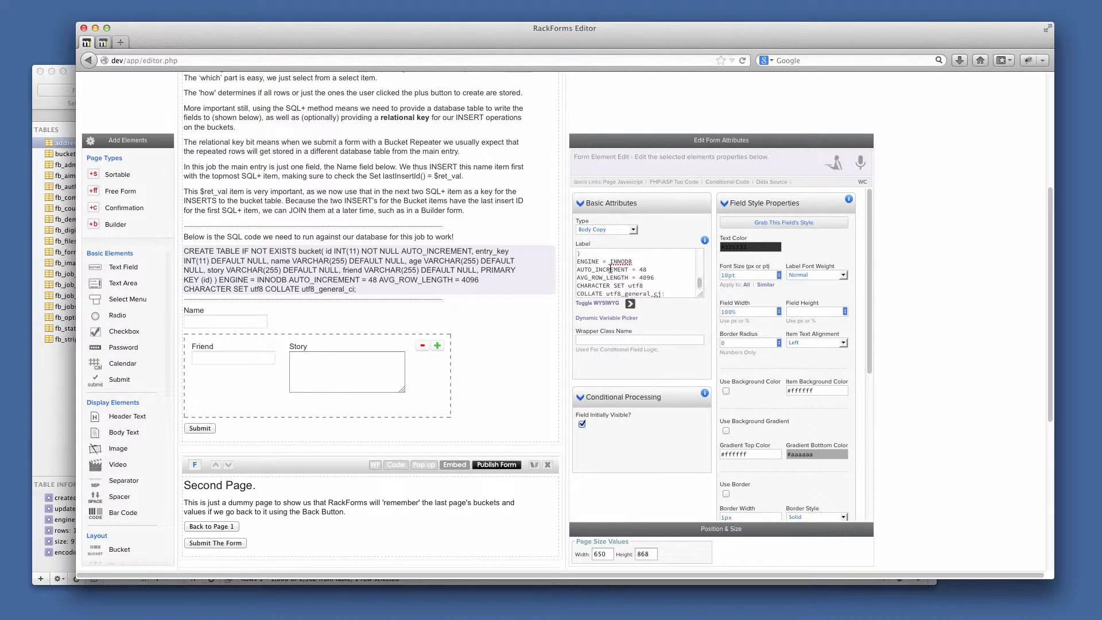
scroll(609, 270, up, 5)
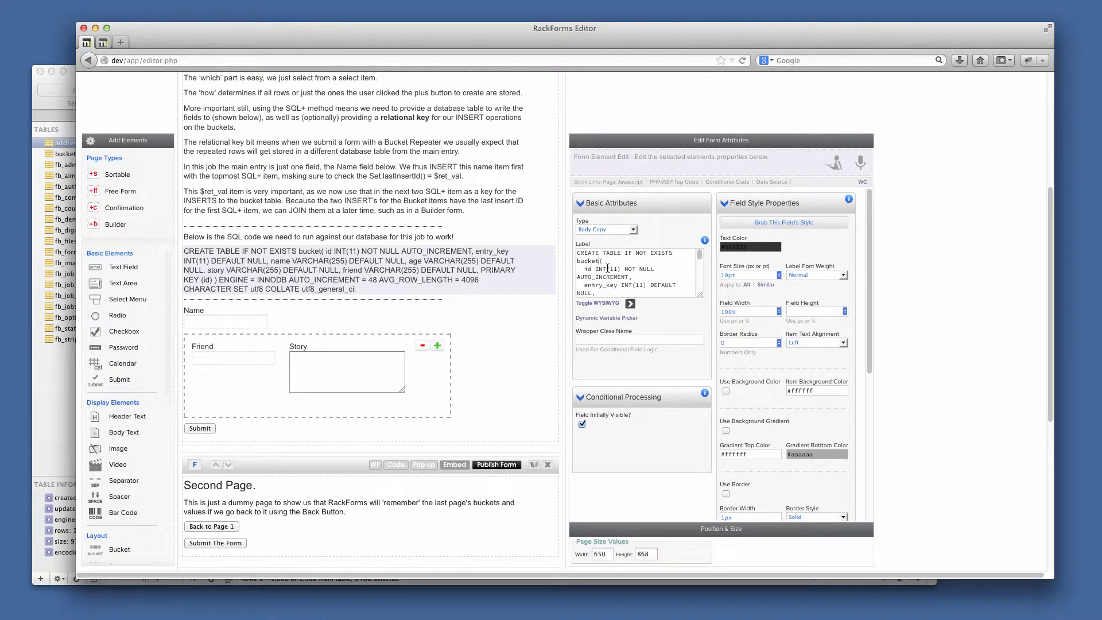
scroll(341, 177, up, 6)
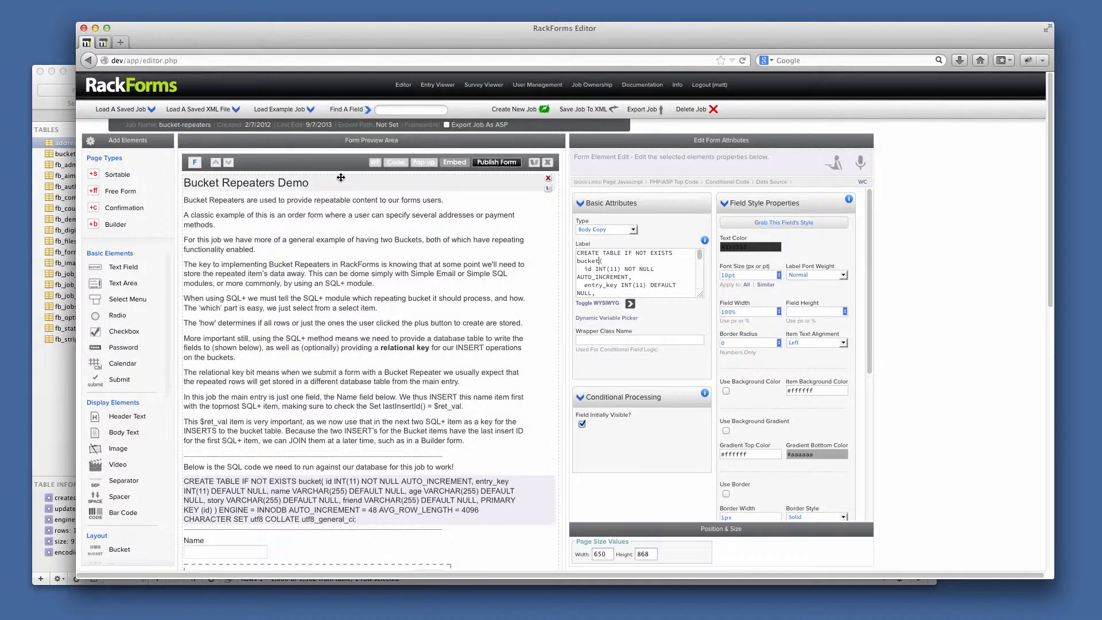
Publish the Bucket Repeaters Demo form and check its Name, Friend and Story fields
click(503, 163)
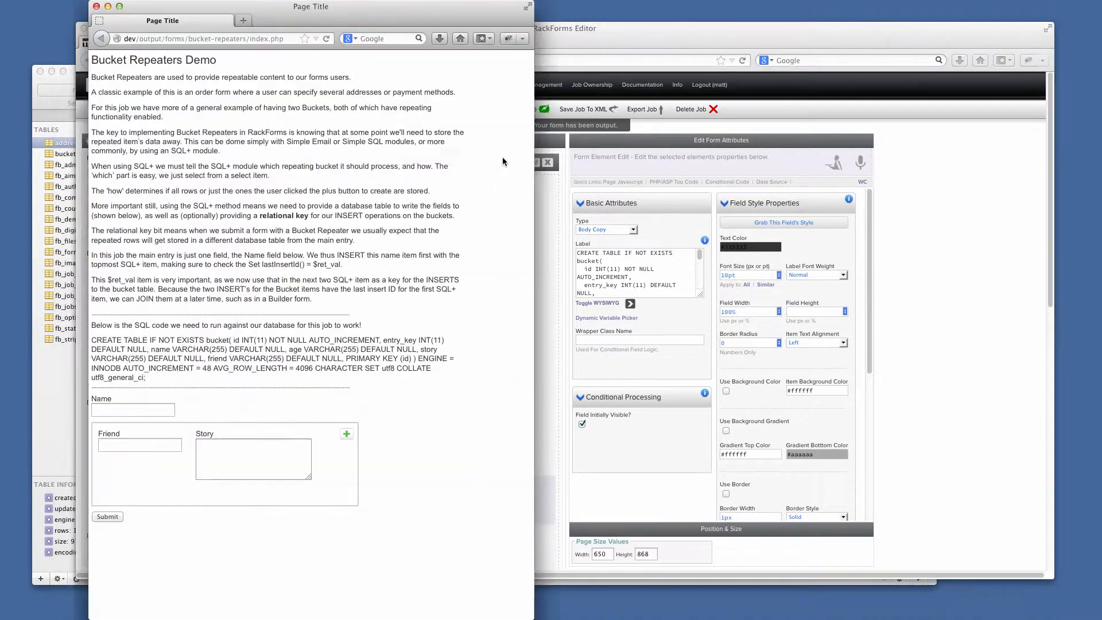
click(132, 410)
click(143, 442)
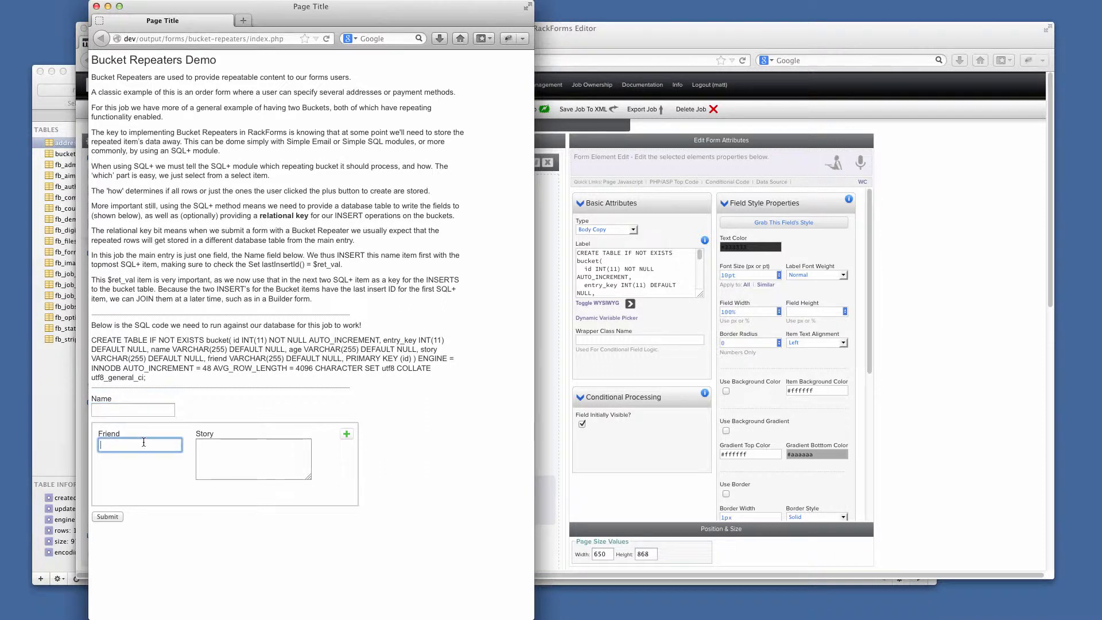
click(144, 449)
click(205, 452)
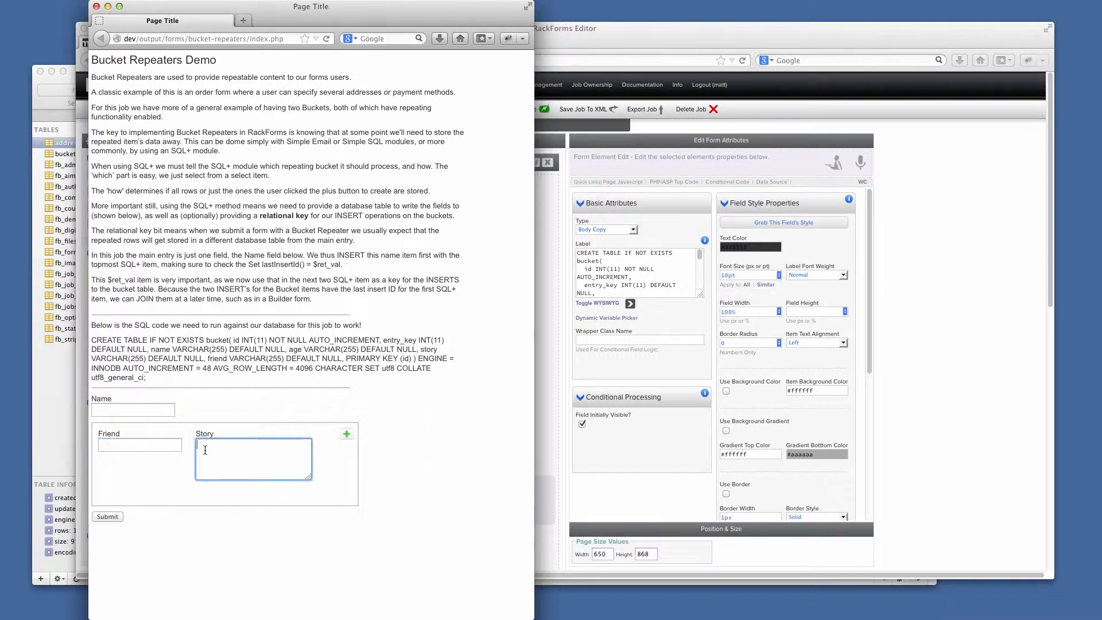
Try adding a second Friend and Story bucket, remove it again and close the published form
click(261, 413)
click(342, 435)
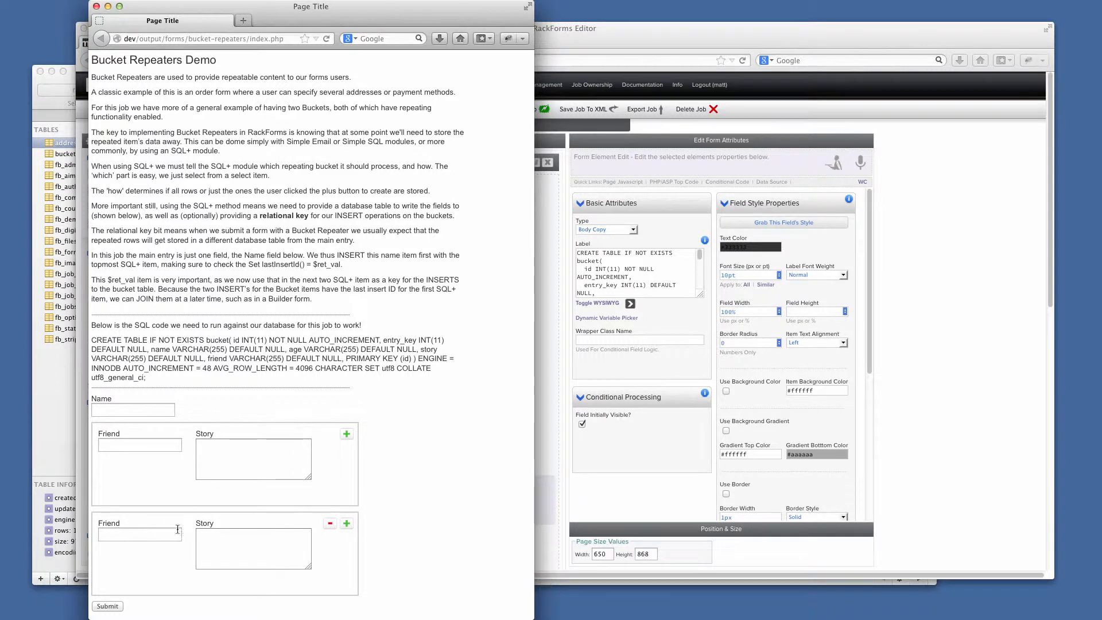
click(330, 524)
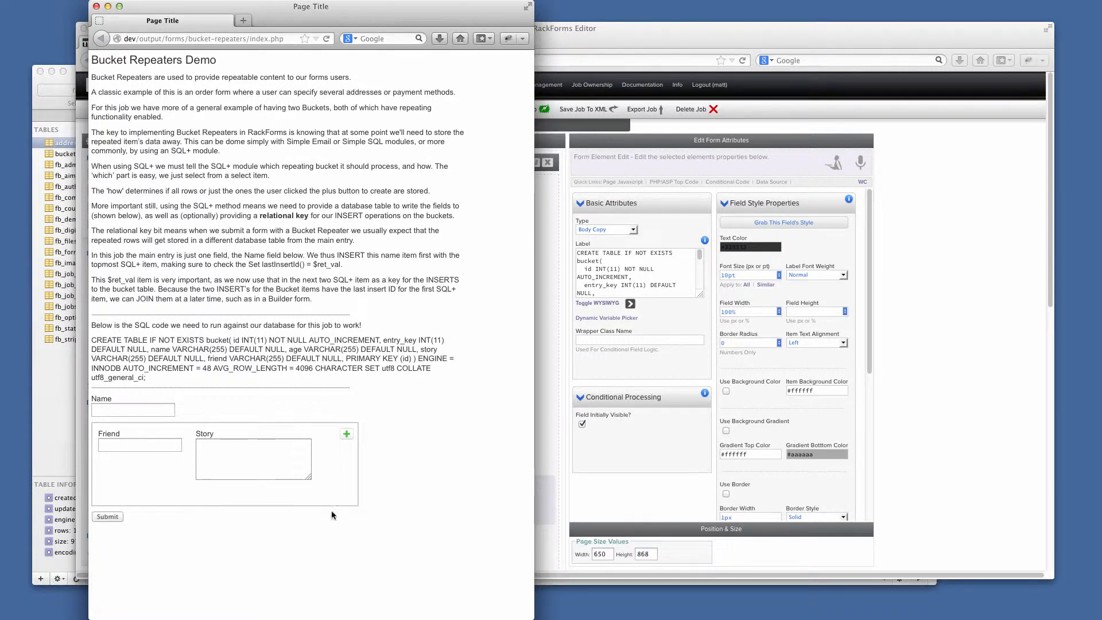
click(96, 7)
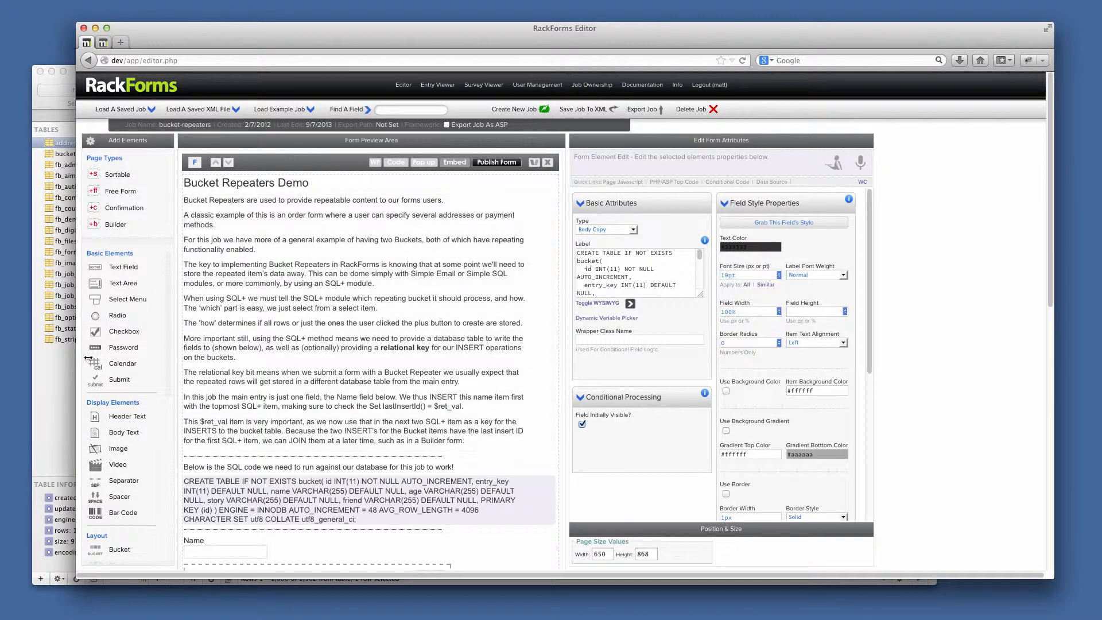
Switch to the MySQL client and examine the stored records in the bucket table
click(57, 370)
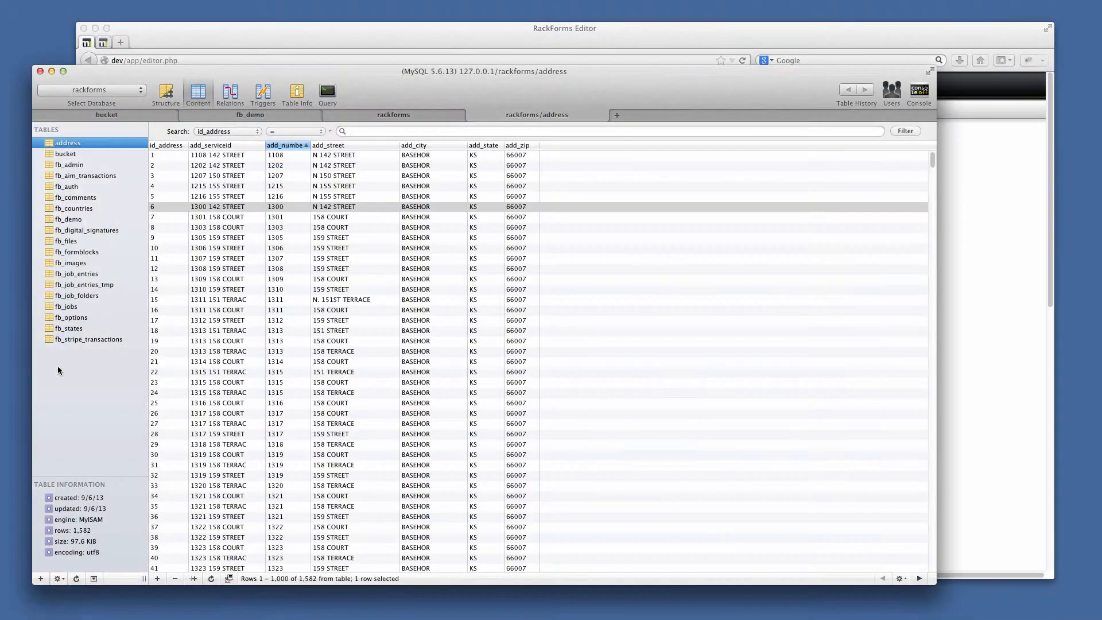
click(130, 115)
click(210, 166)
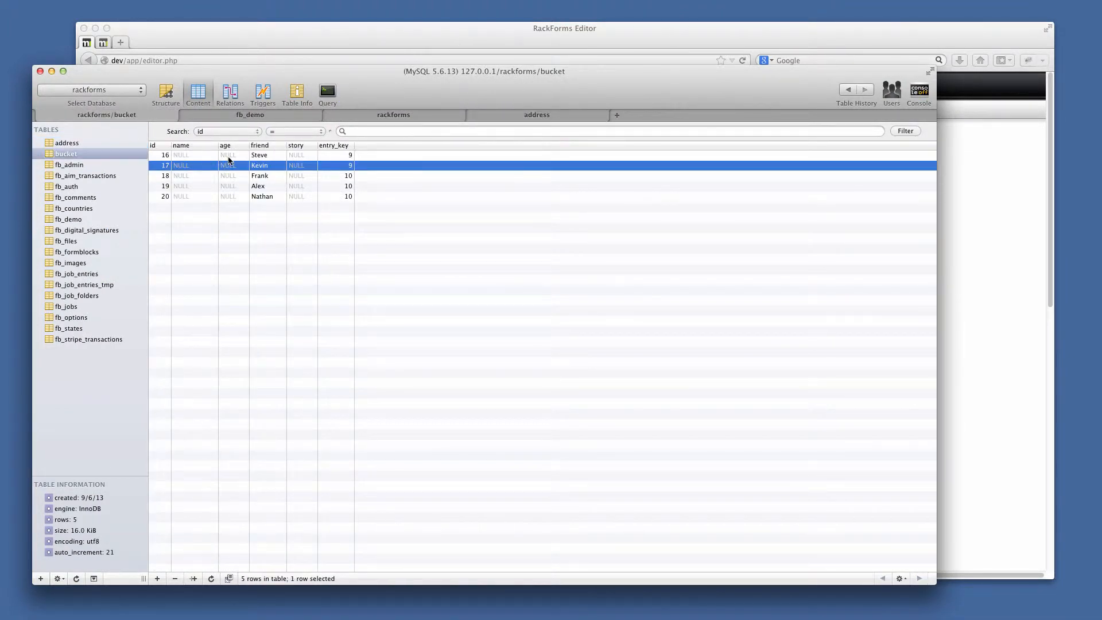
Compare the friend and entry_key values of the first three records in the bucket table
click(253, 155)
click(261, 166)
click(264, 175)
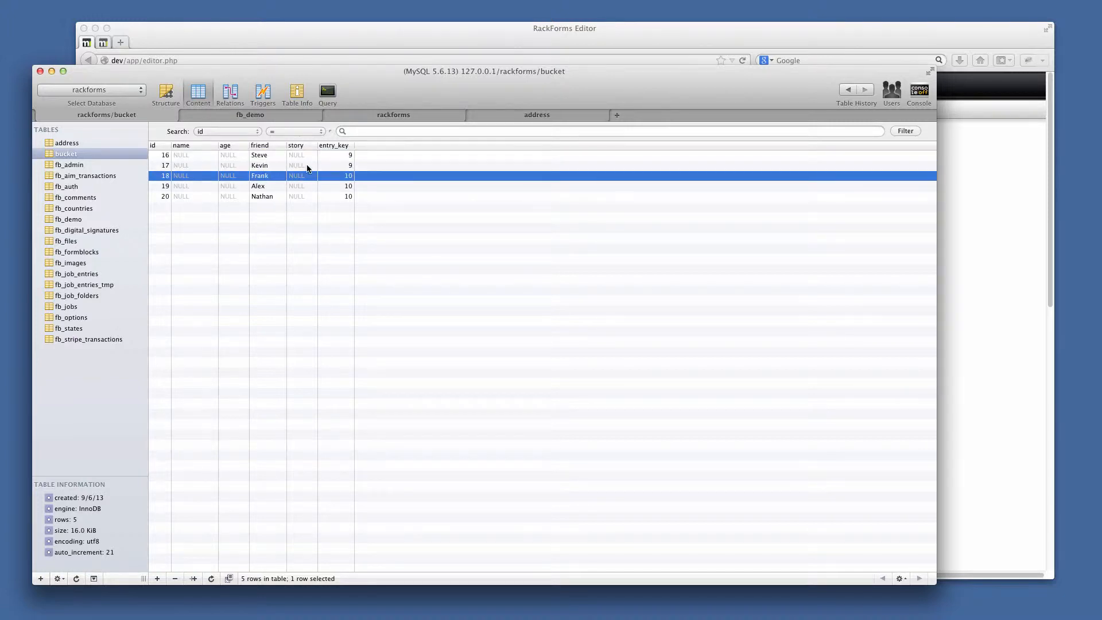
click(349, 165)
click(349, 156)
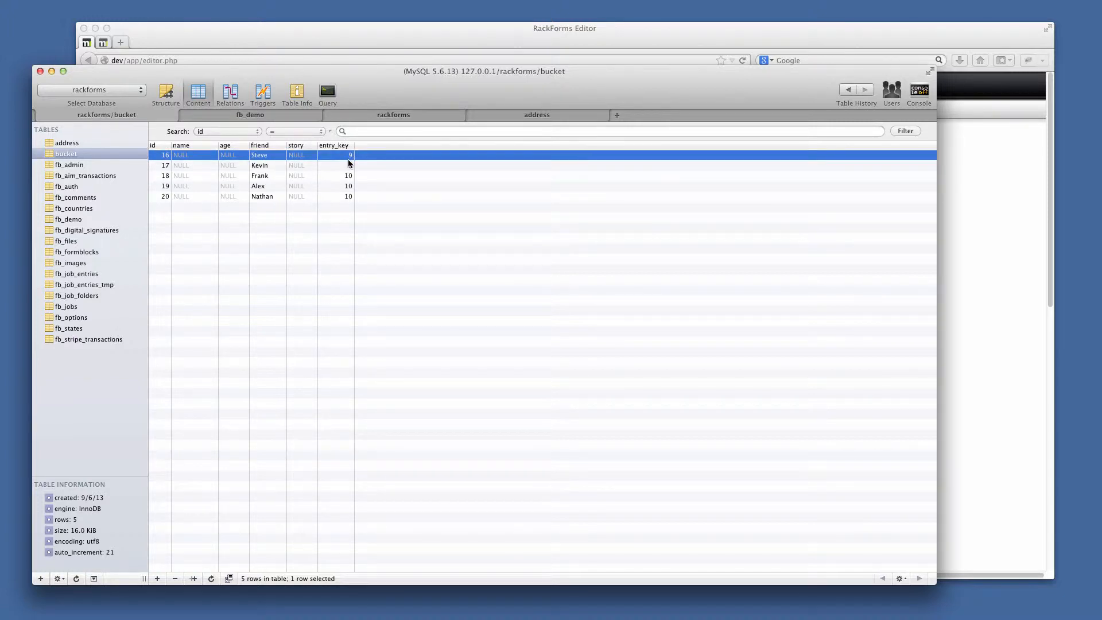
Compare the record ids in the fb_demo table with the matching entry_key values in the bucket table
click(263, 114)
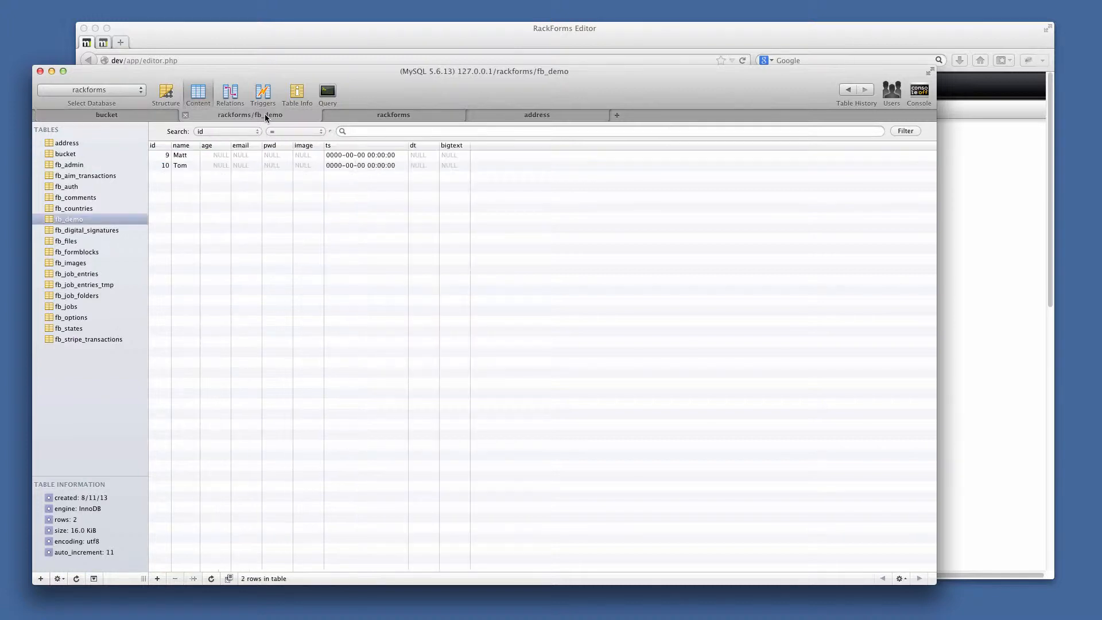
click(166, 154)
click(167, 164)
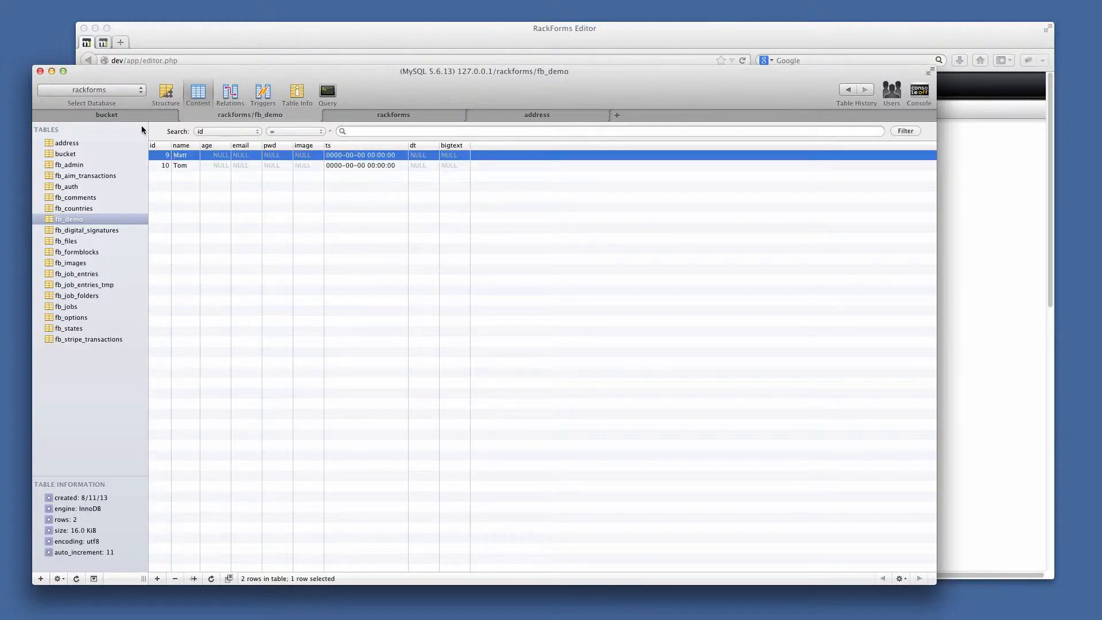
click(132, 114)
click(351, 165)
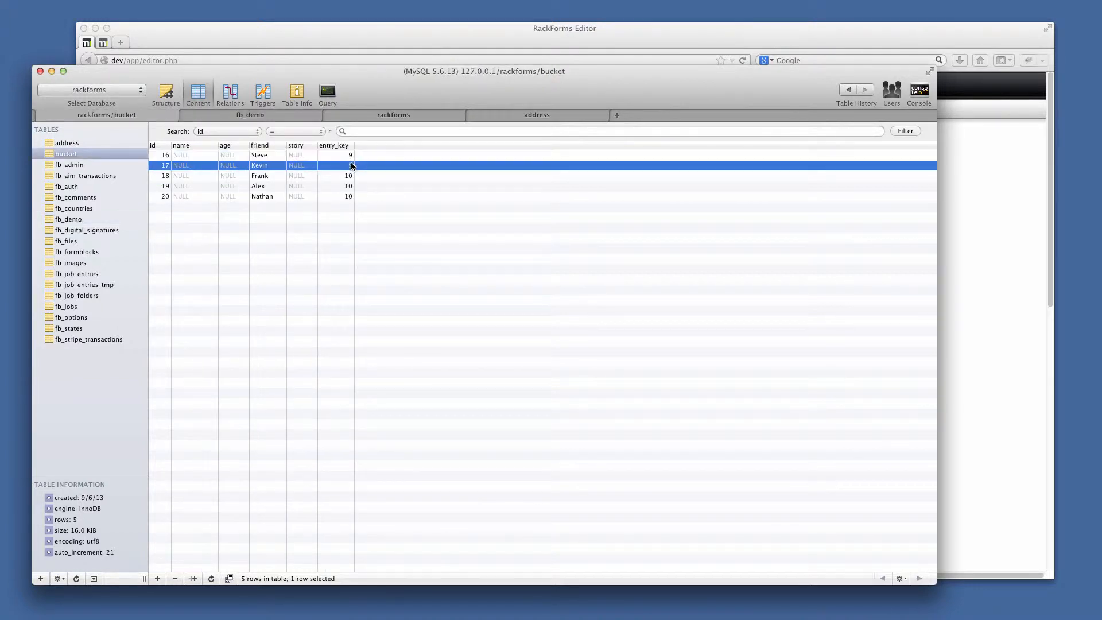
click(350, 176)
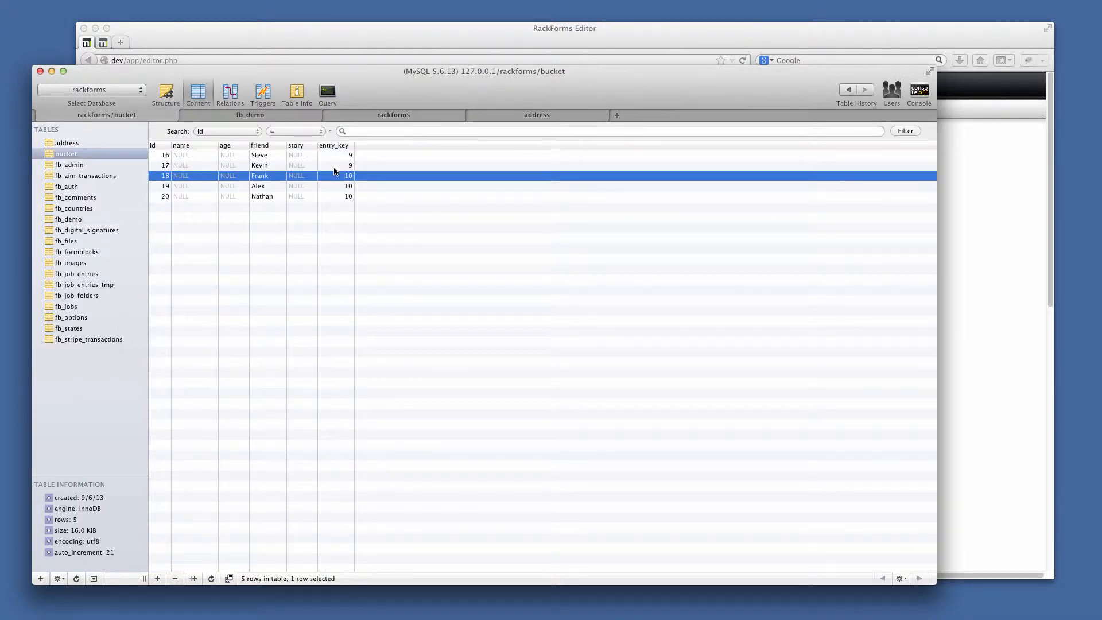
Change the INNER JOIN query's bucket.entry_key condition to 10 and run the query
click(380, 117)
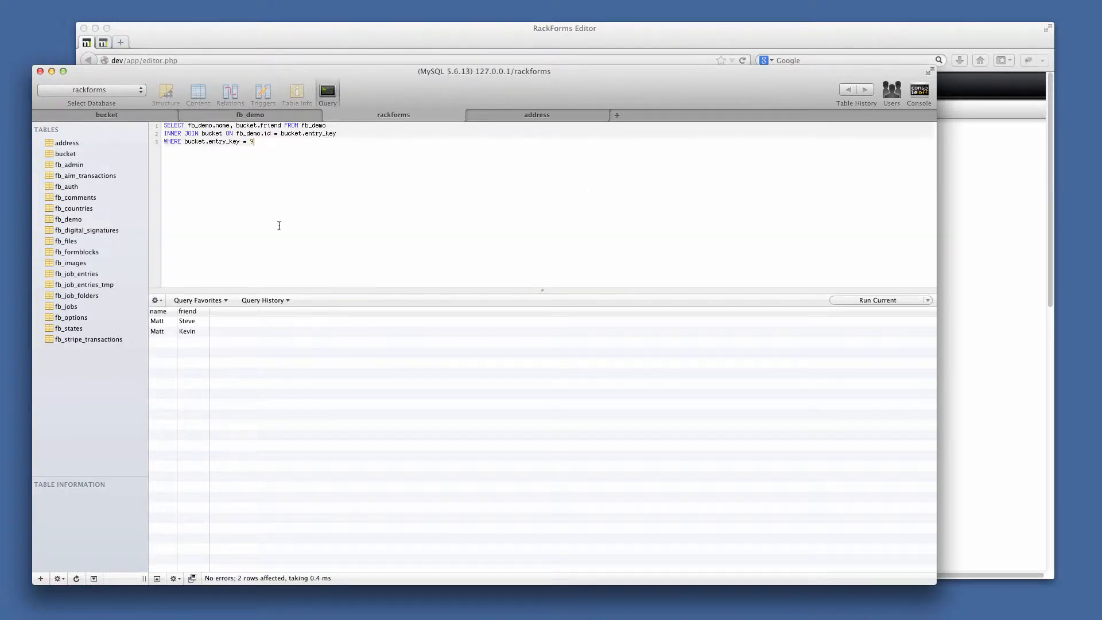
key(super+r)
double_click(252, 141)
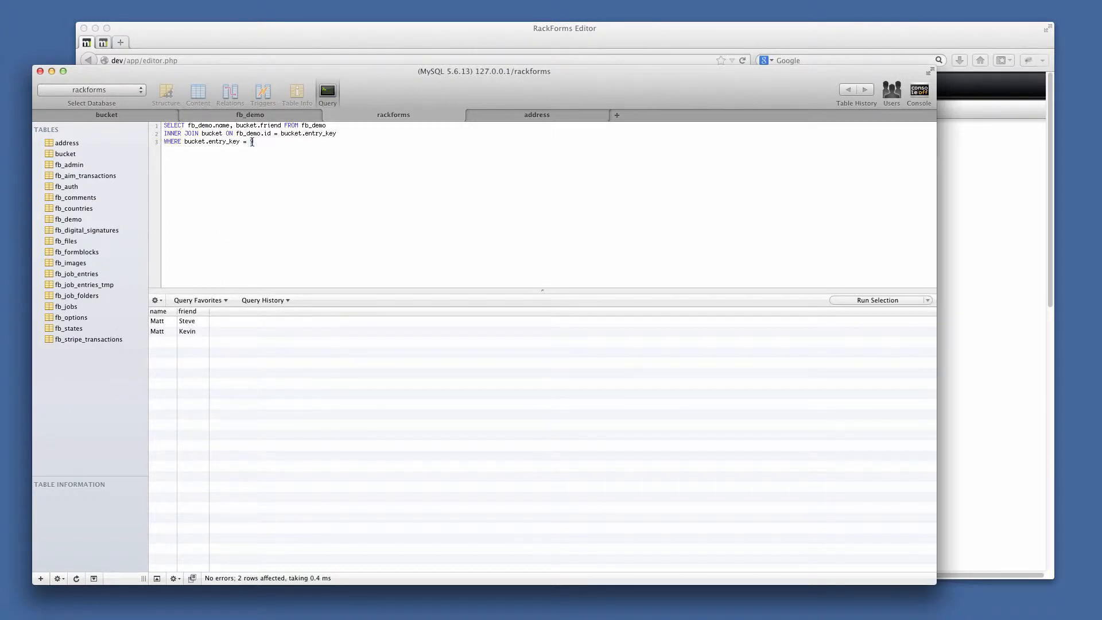
text(10)
click(887, 302)
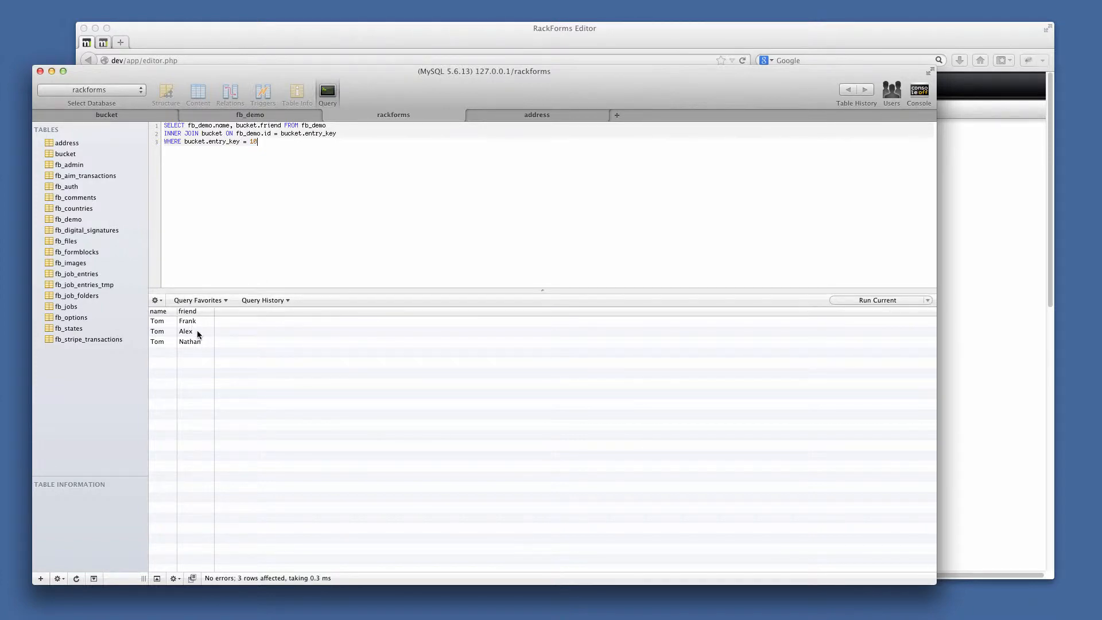
Return to the RackForms editor, publish the Bucket Repeaters Demo form, and fill in the Name and first Friend fields
click(274, 42)
click(496, 163)
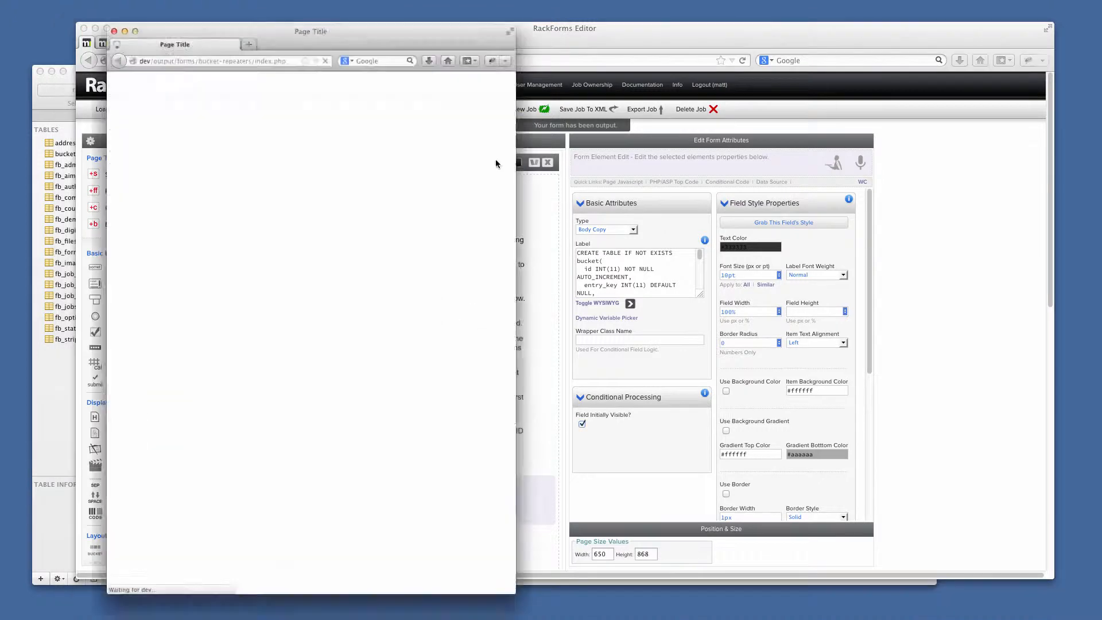
click(128, 407)
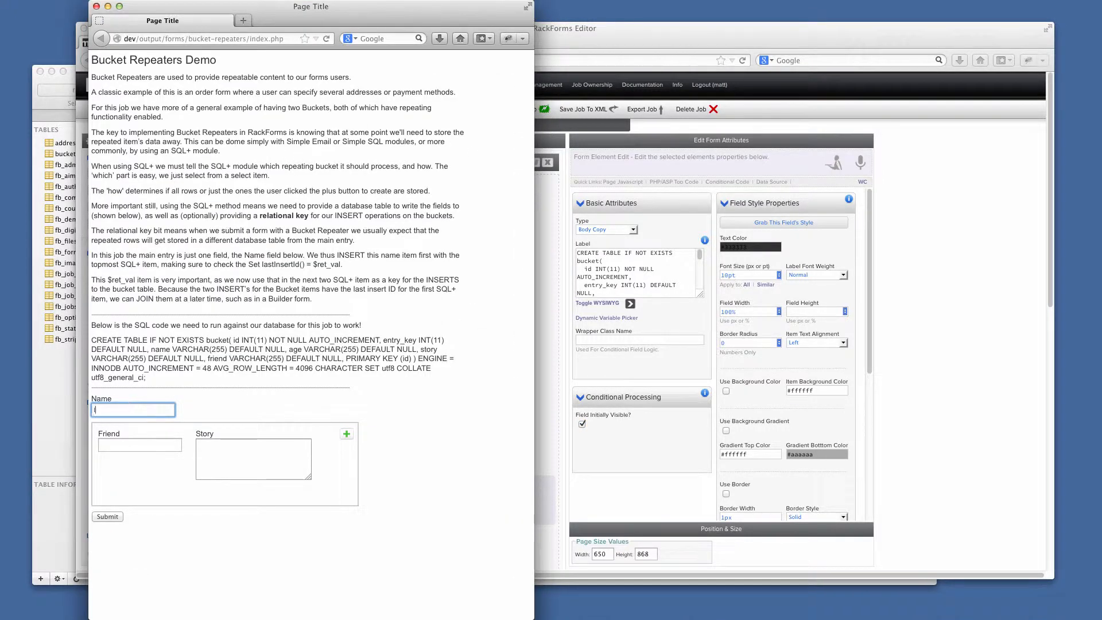
text(Ivan)
click(155, 444)
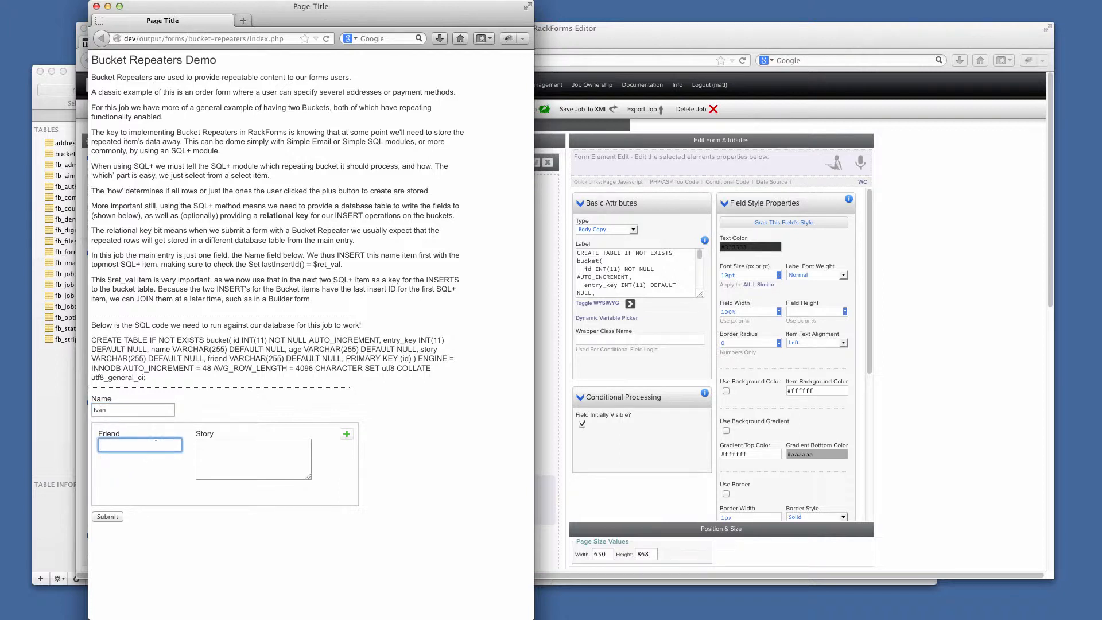
text(Peter)
Add two more Friend and Story buckets to the form and enter a friend's first name in each
click(346, 433)
click(151, 536)
text(Craig)
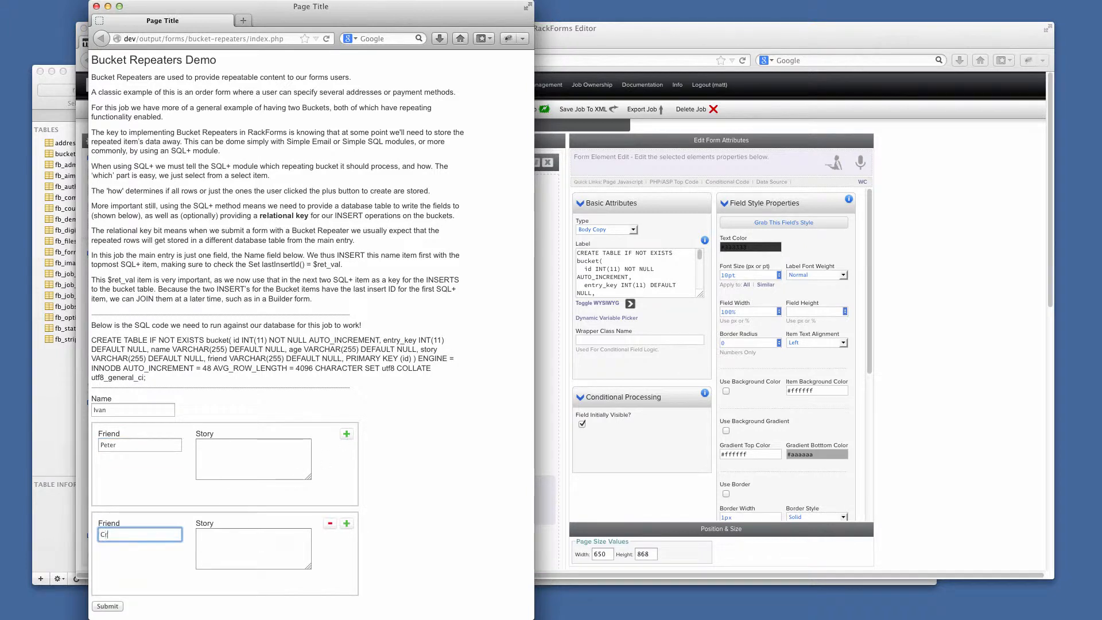
click(346, 523)
scroll(229, 551, down, 3)
click(142, 559)
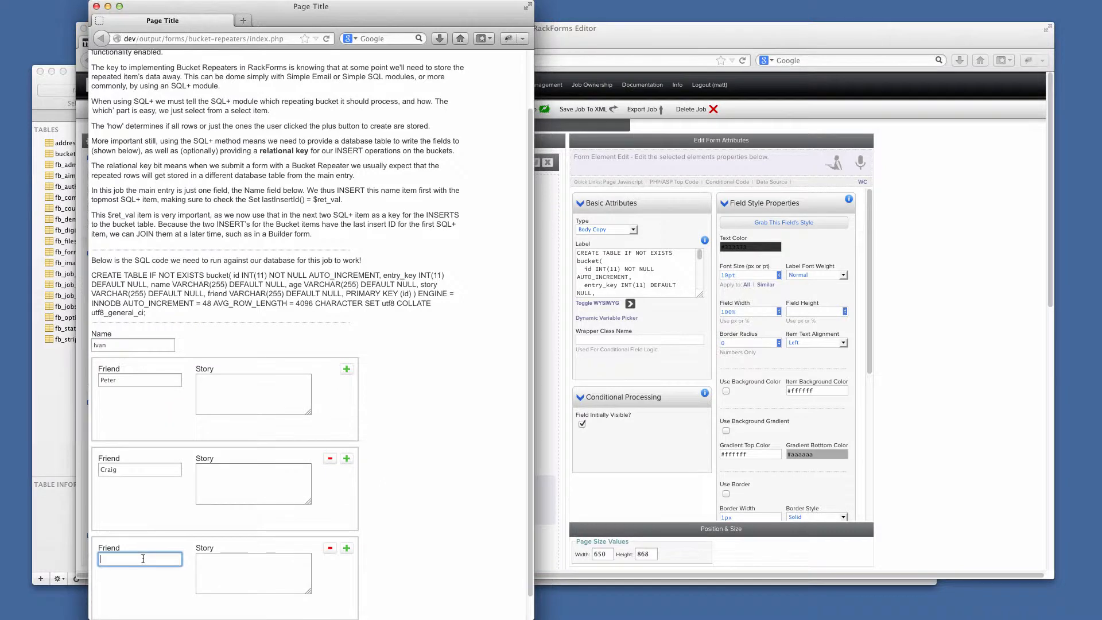
text(William)
Submit the first page and the second page of the form, then close the confirmation window
scroll(222, 379, down, 1)
click(119, 606)
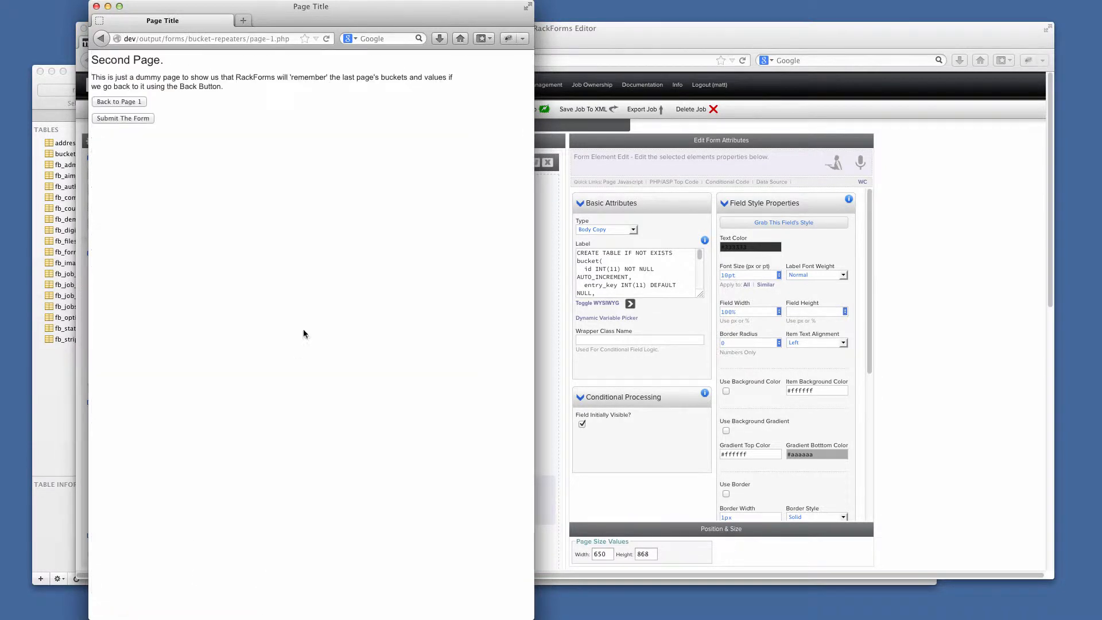
click(121, 121)
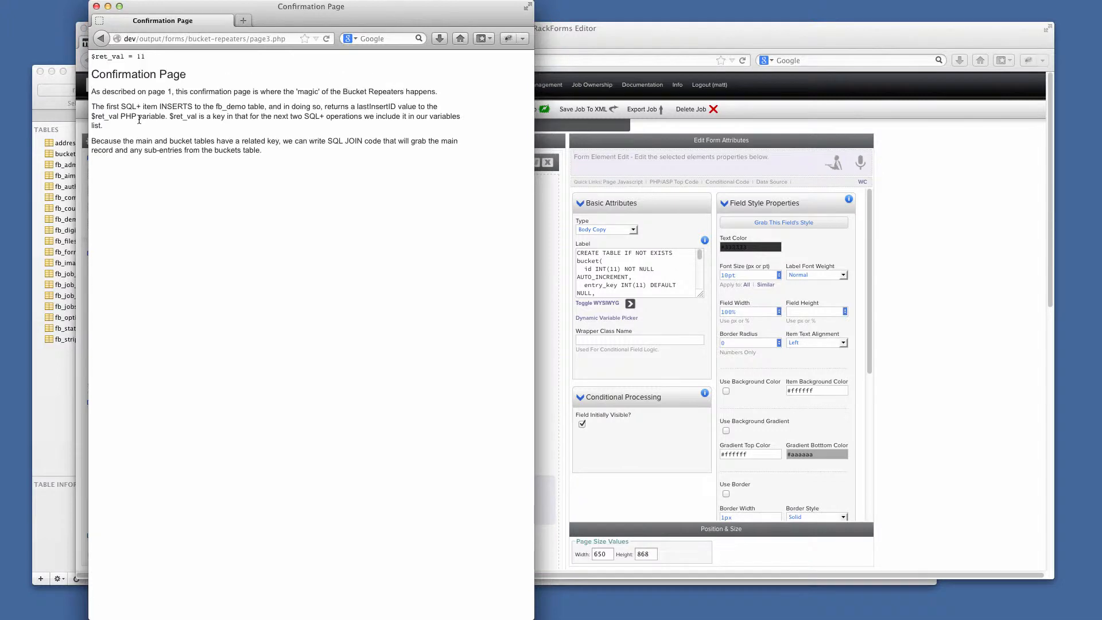
click(96, 6)
Switch to the MySQL client and refresh the fb_demo table to check the newly submitted record
click(51, 381)
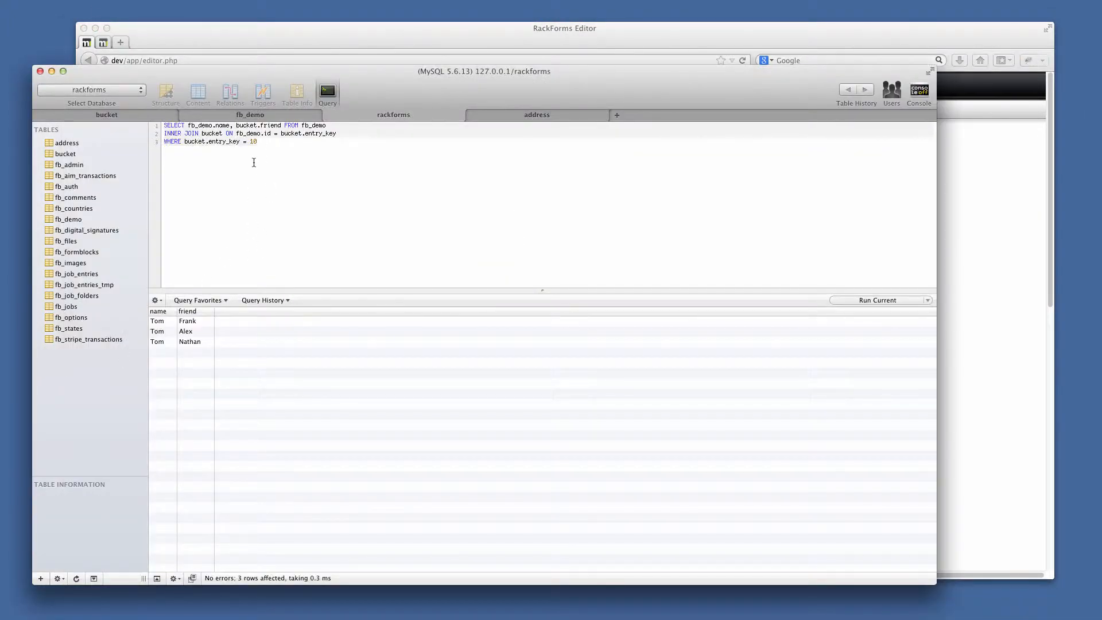
click(252, 117)
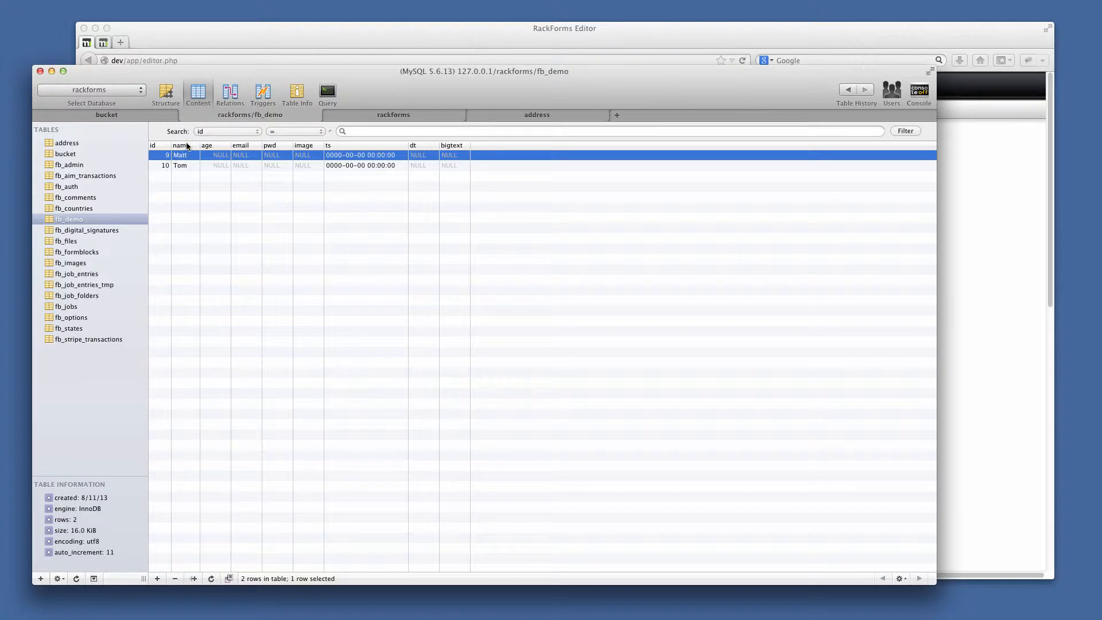
click(211, 578)
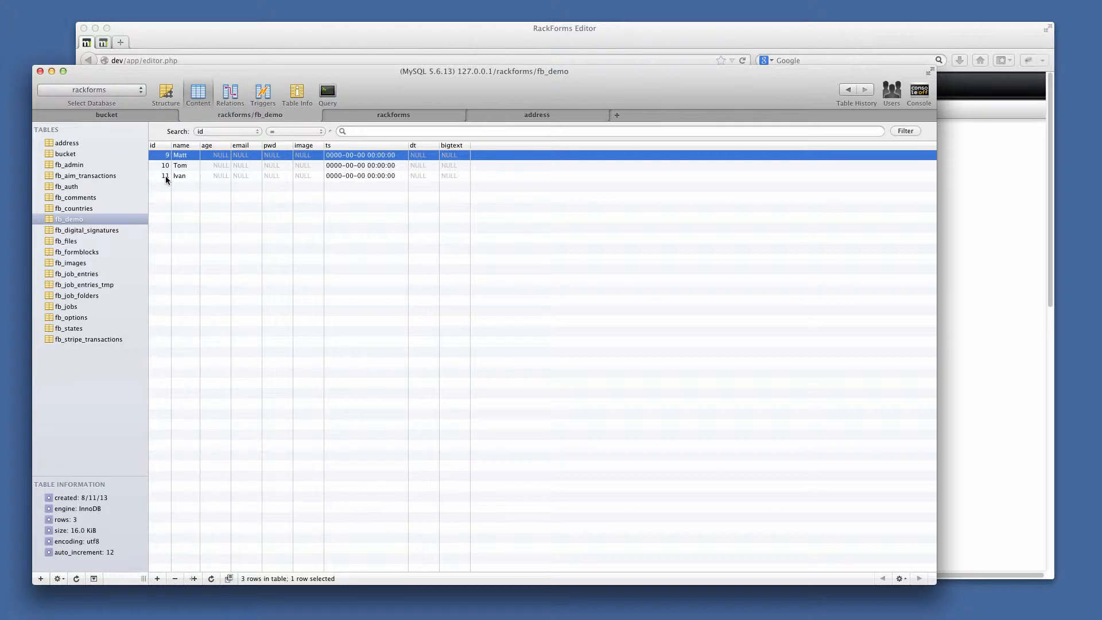
Change the join query's bucket.entry_key condition to 11 and run it
click(354, 117)
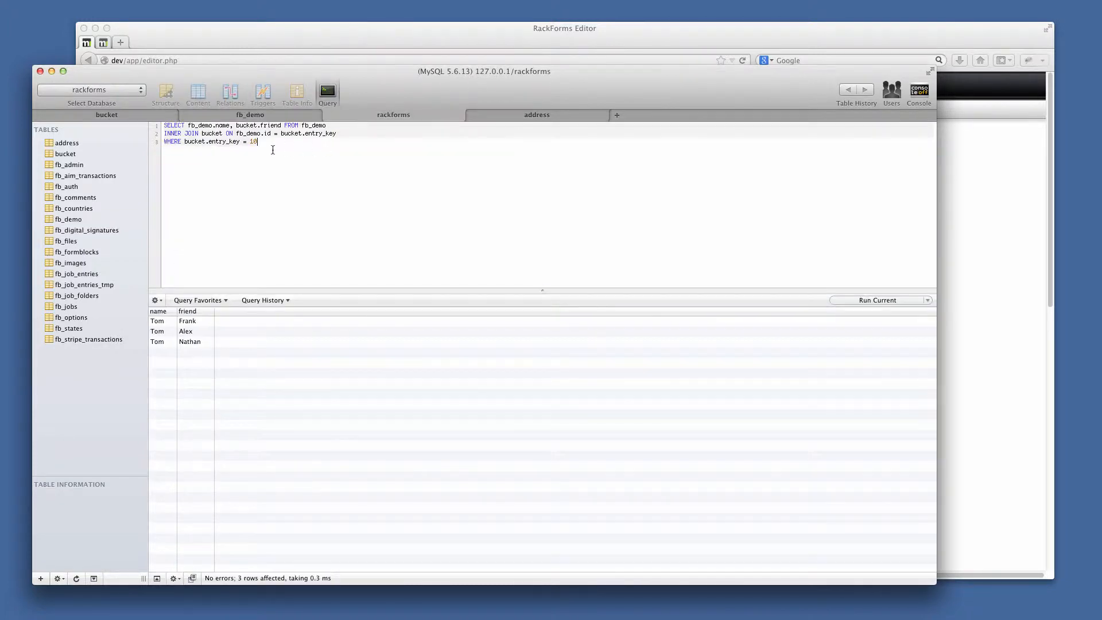
drag(260, 142, 253, 141)
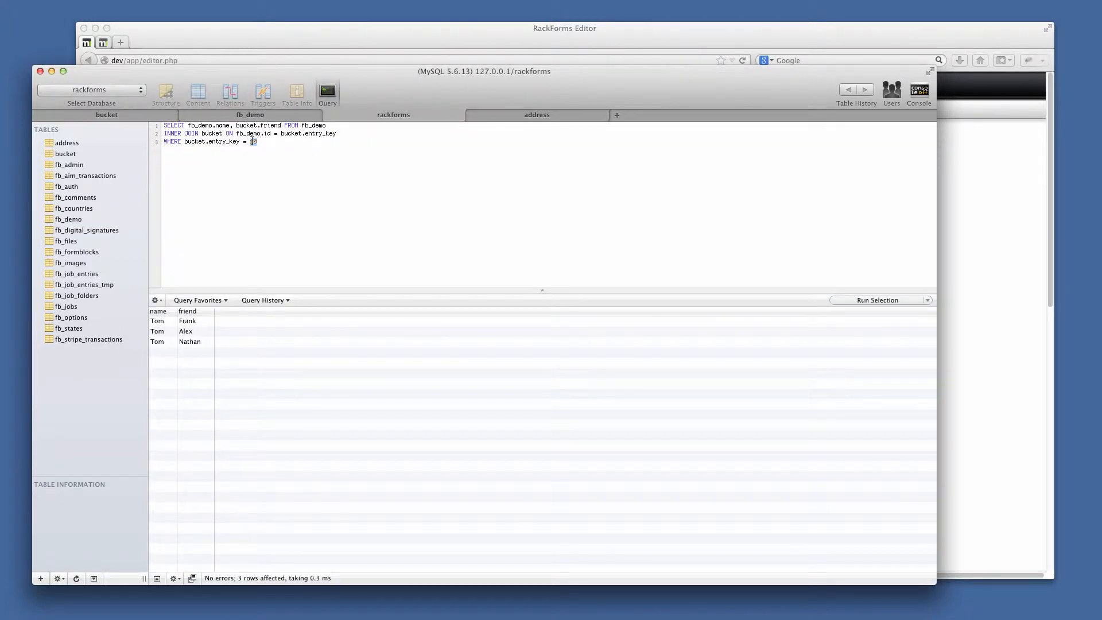
text(11)
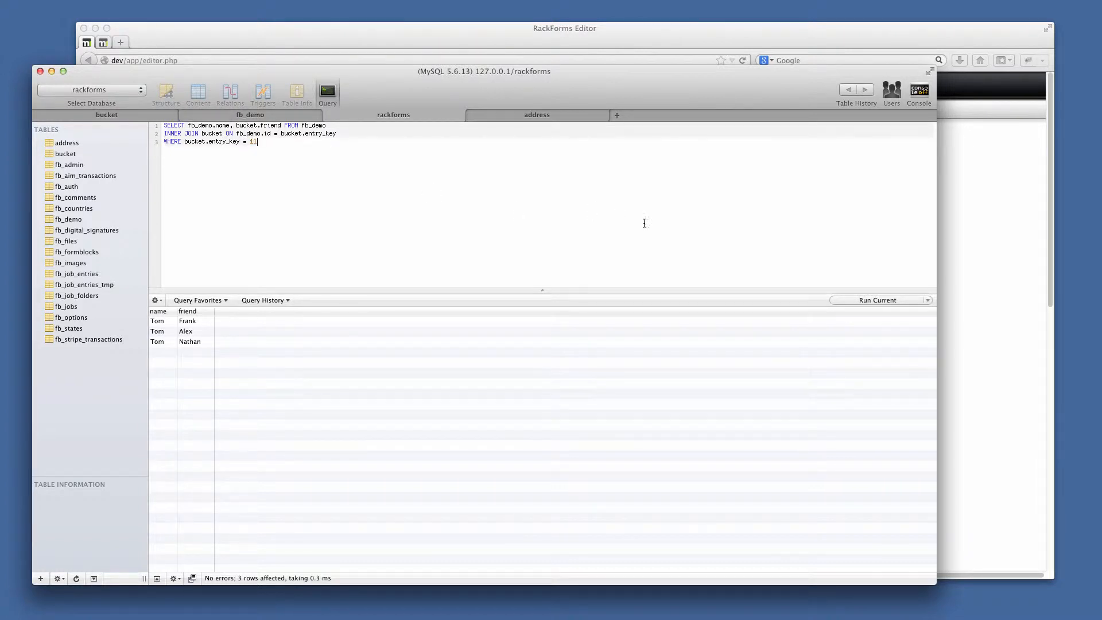
click(842, 298)
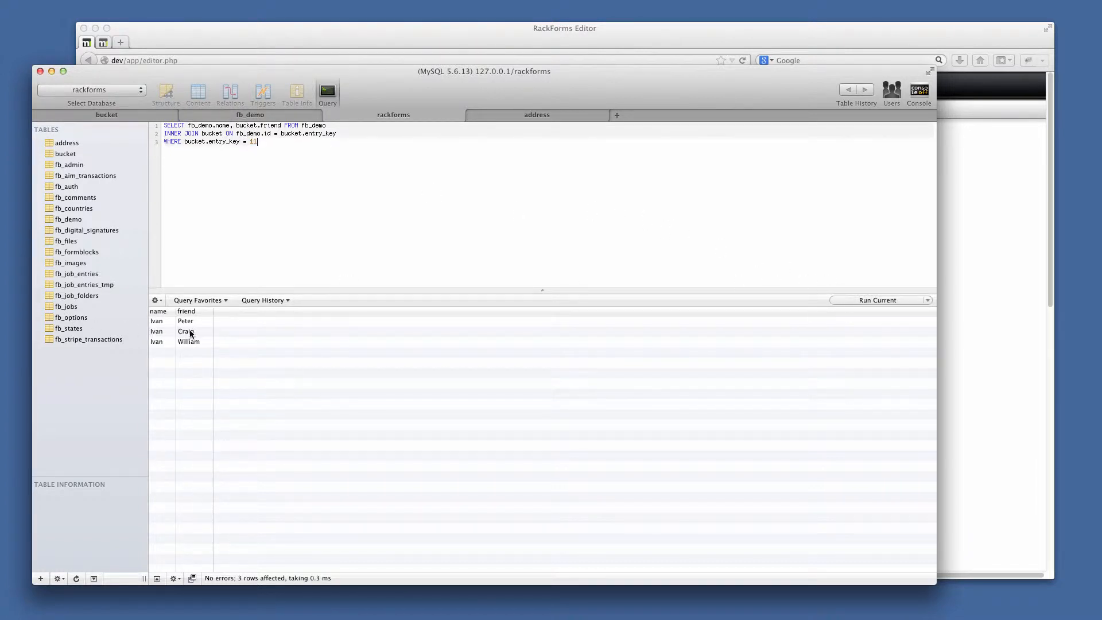
Refresh the bucket table and select the three records whose entry_key is 11
click(132, 116)
click(211, 578)
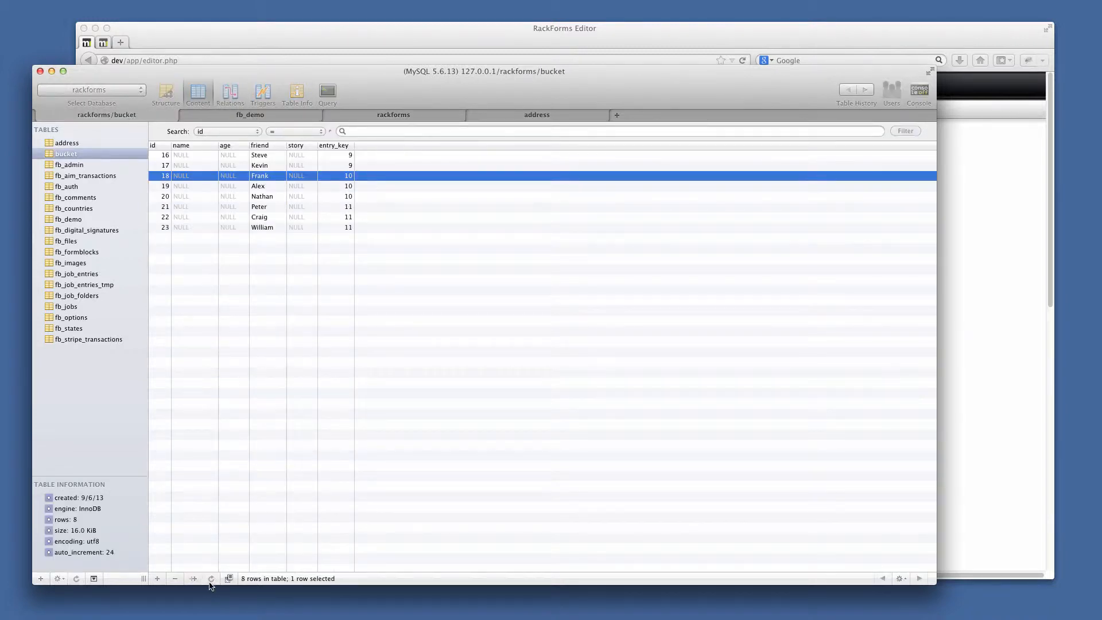
click(357, 207)
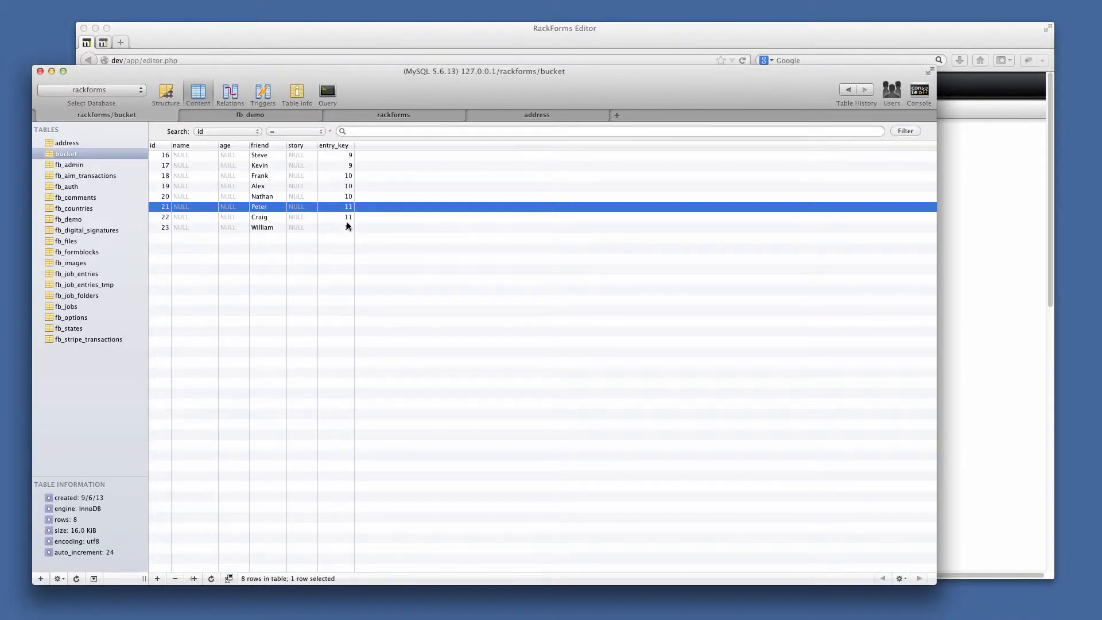
shift+click(346, 226)
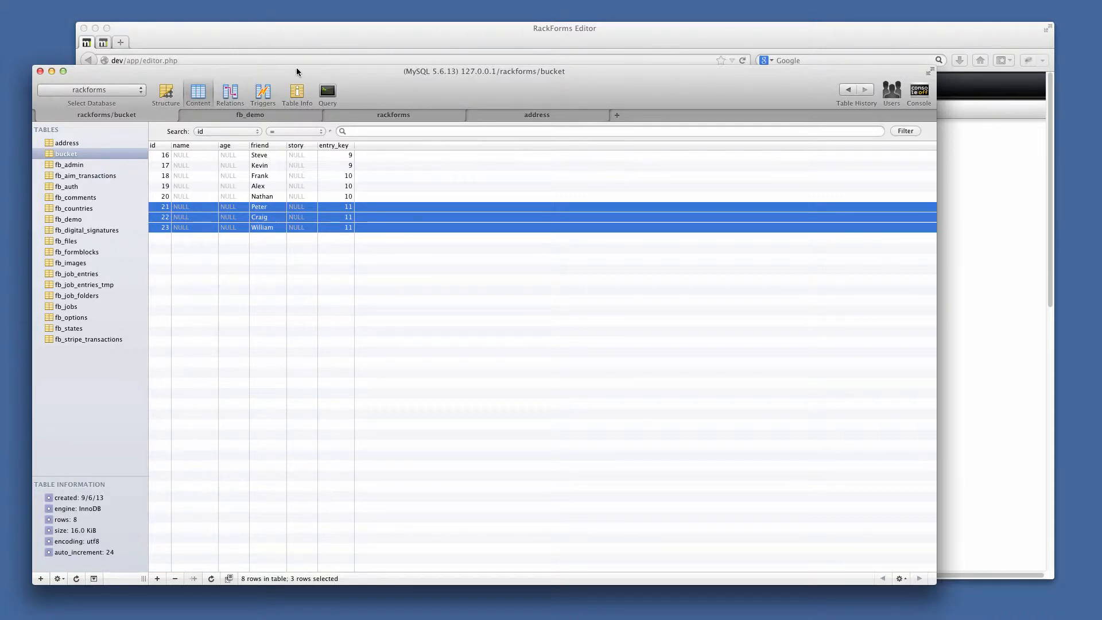
Return to the RackForms editor and inspect the properties of the Name field and the Friend and Story bucket
click(290, 46)
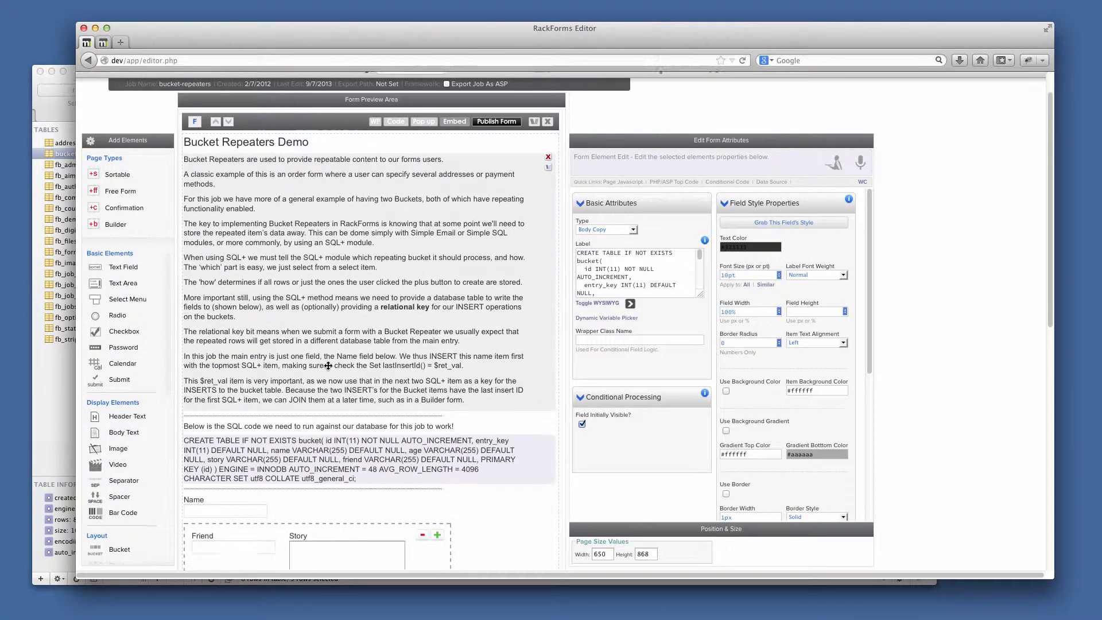
click(276, 500)
scroll(287, 459, down, 5)
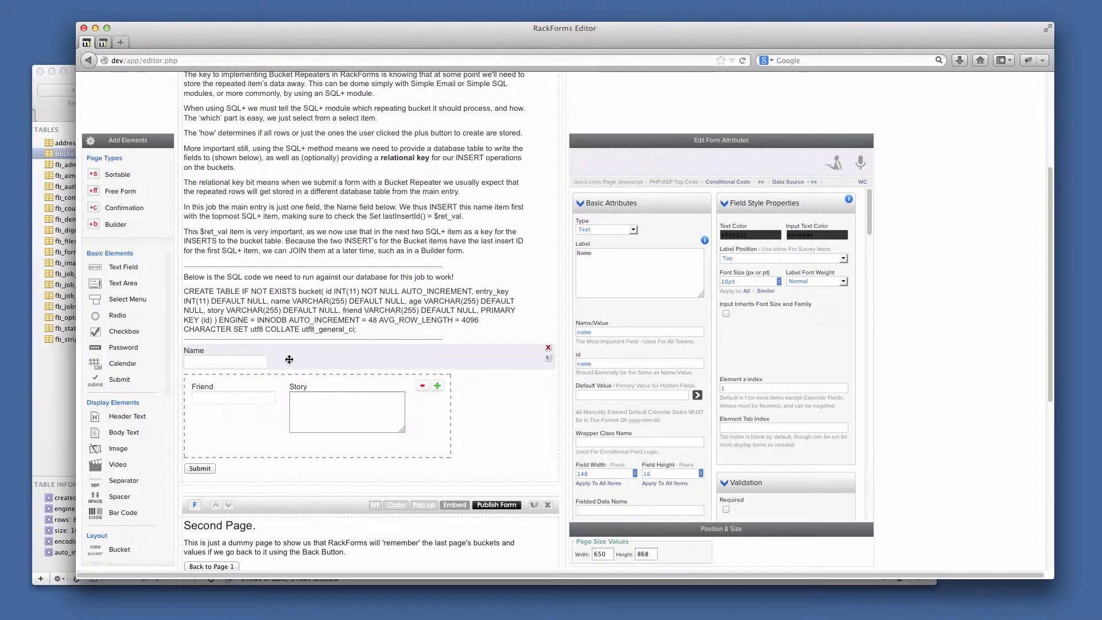
click(479, 408)
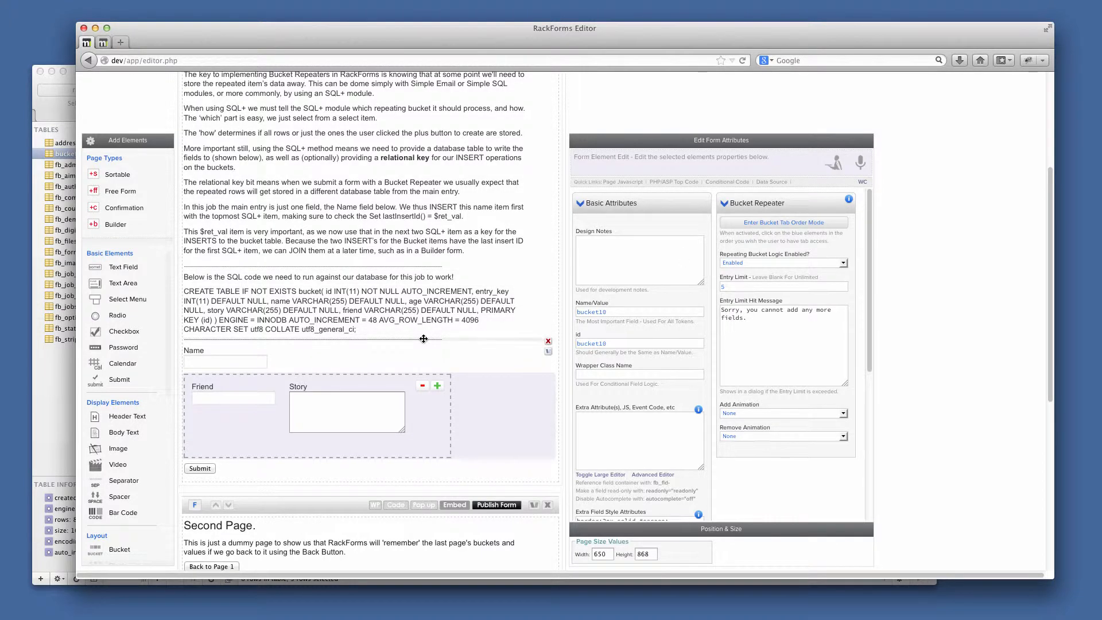
Check the bucket table in the MySQL client, then examine the RackForms job's Confirmation Page and its SQL elements
click(58, 384)
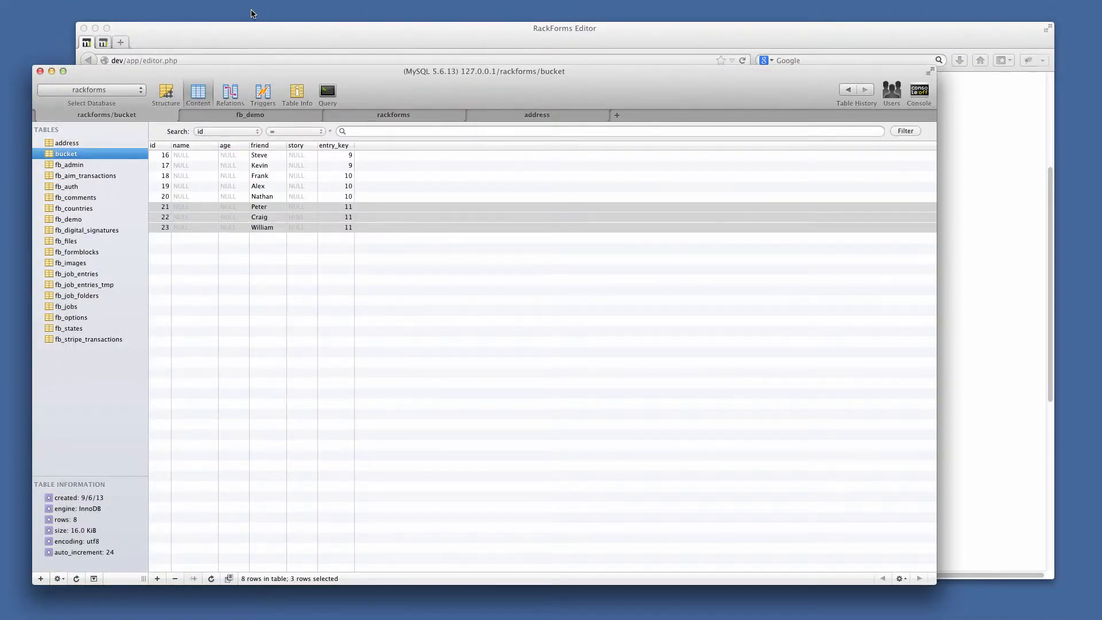
click(258, 28)
scroll(365, 334, down, 4)
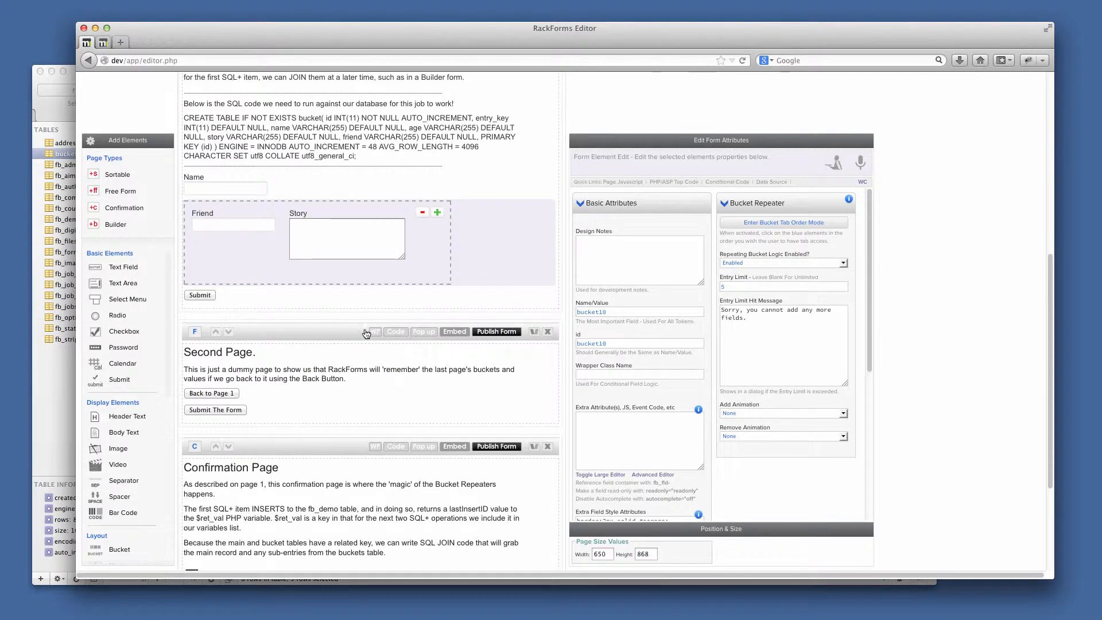
scroll(366, 333, up, 4)
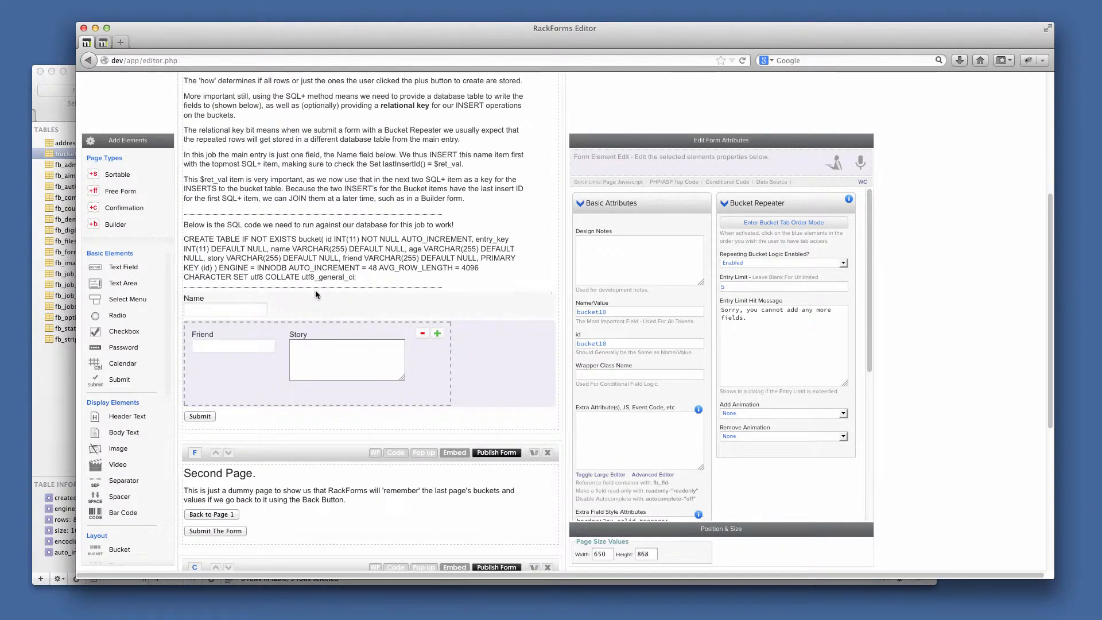
scroll(367, 276, down, 9)
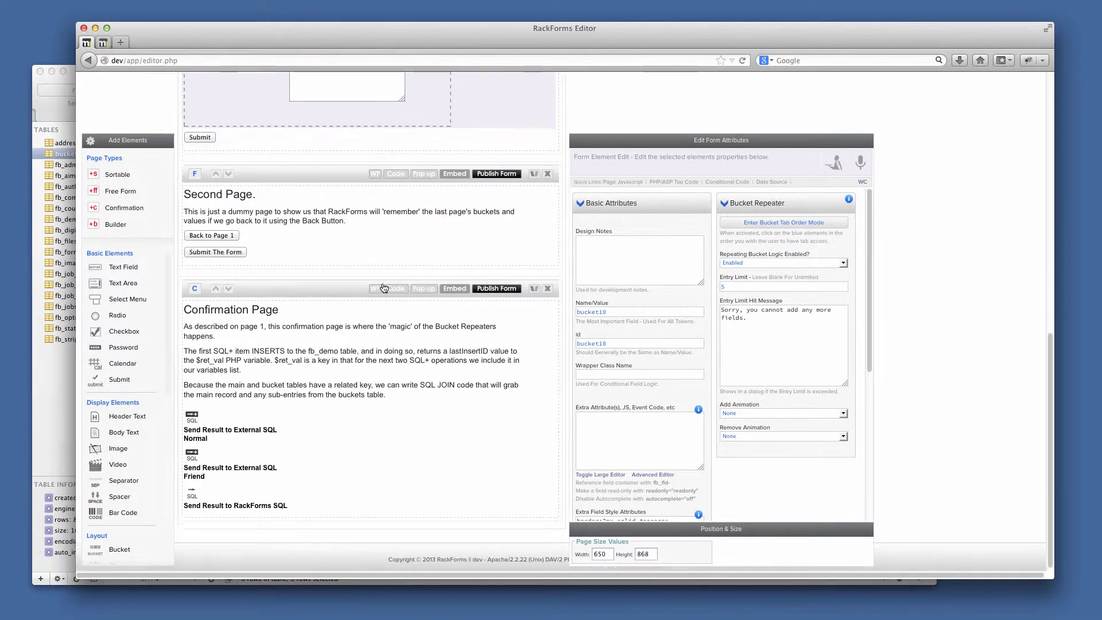
scroll(384, 288, down, 1)
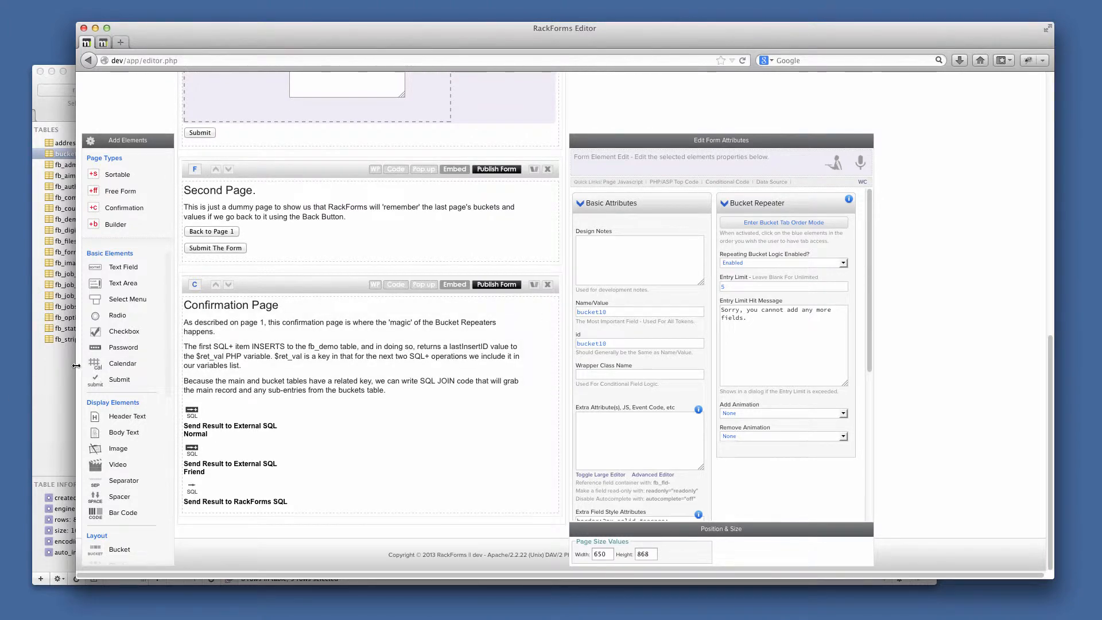
Switch to the MySQL client and examine the record ids in the fb_demo table
click(72, 370)
click(274, 117)
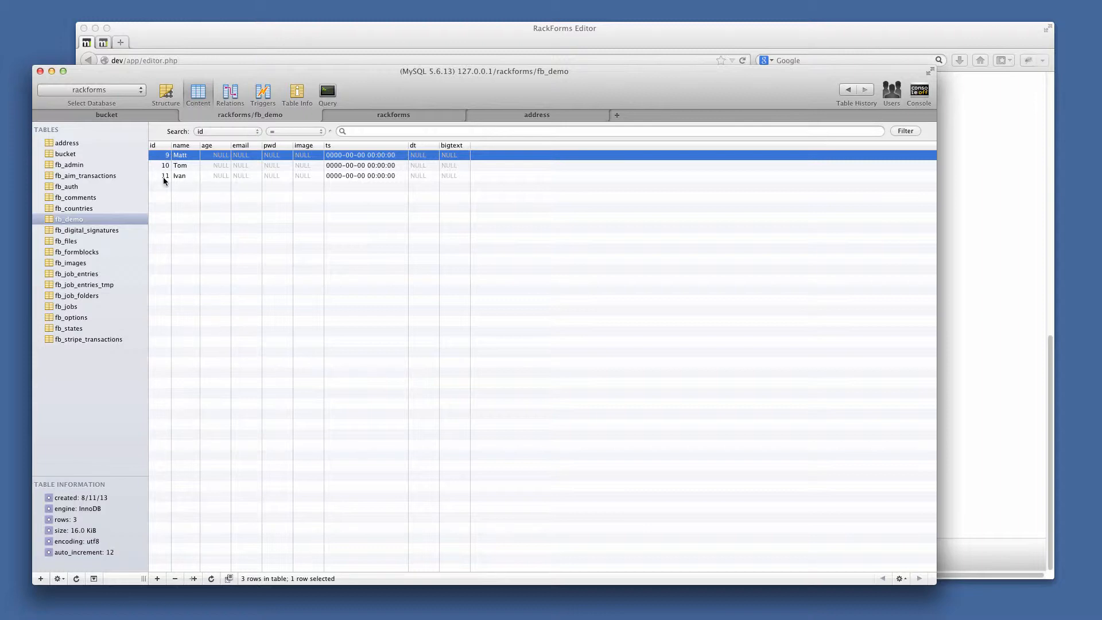
Compare the entry_key values in the bucket table with the fb_demo ids, and select the fb_demo record with id 11
click(153, 117)
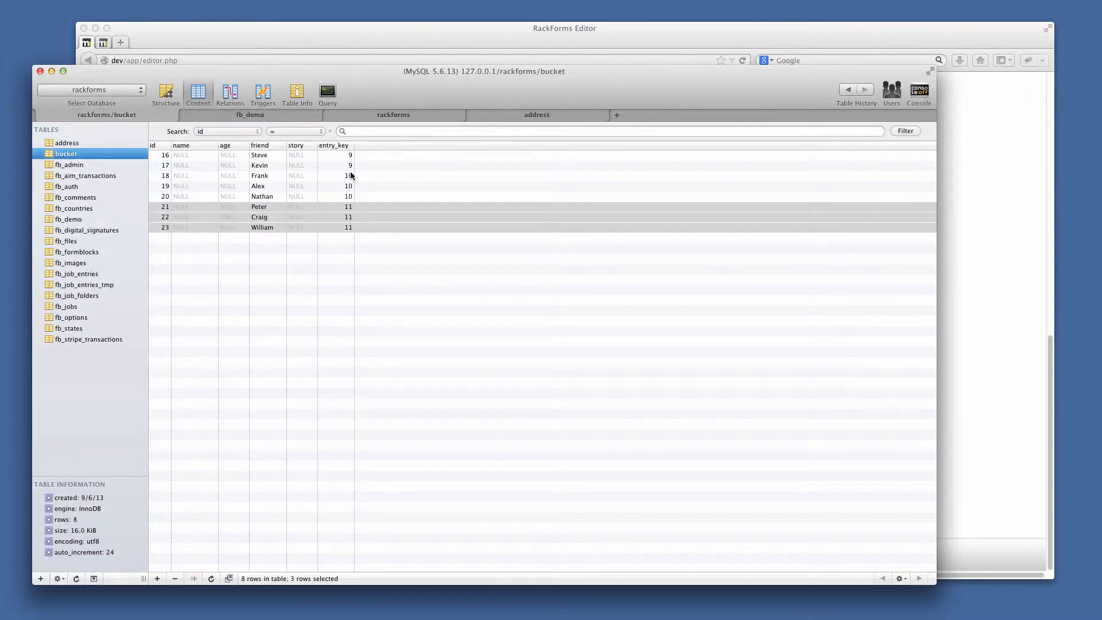
click(260, 116)
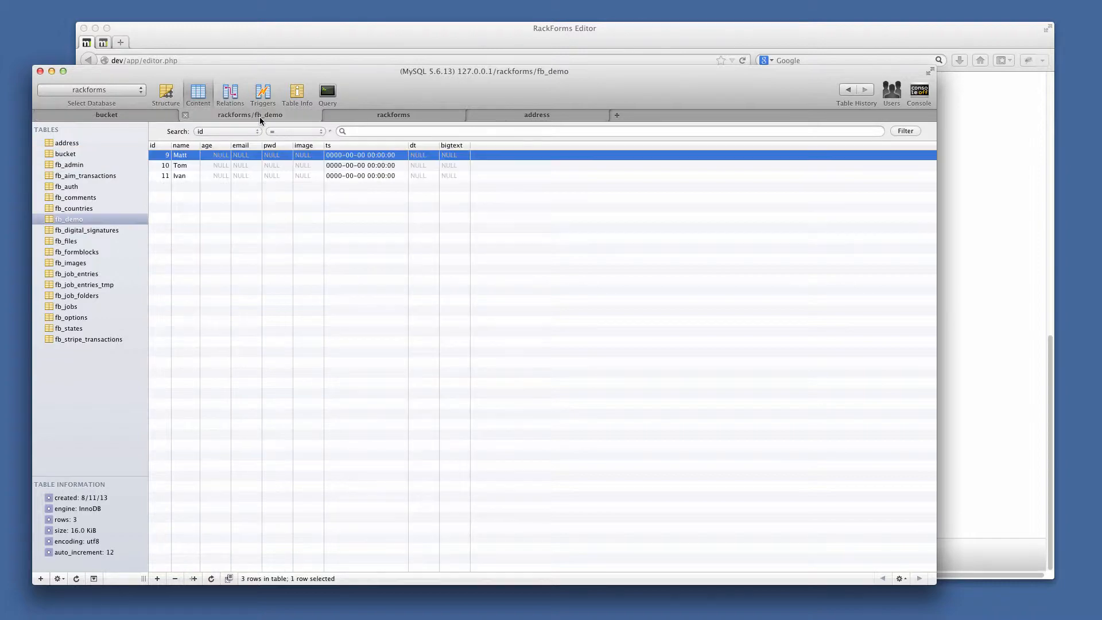
click(165, 175)
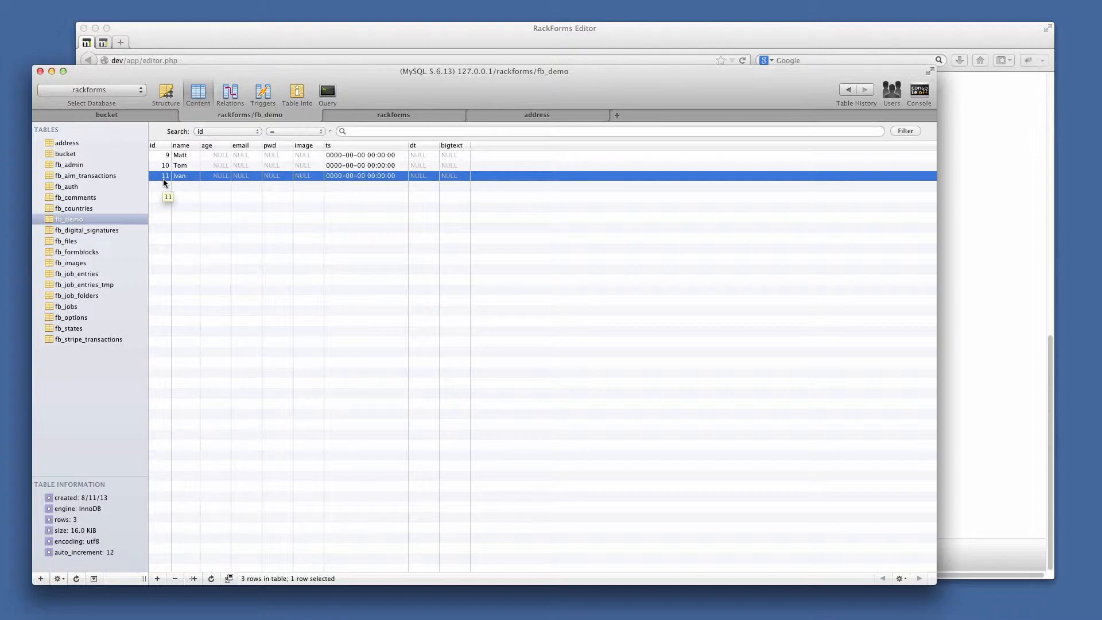
Return to the RackForms editor and examine the Set lastInsertId() = $ret_val option of the Normal SQL+ element
click(281, 43)
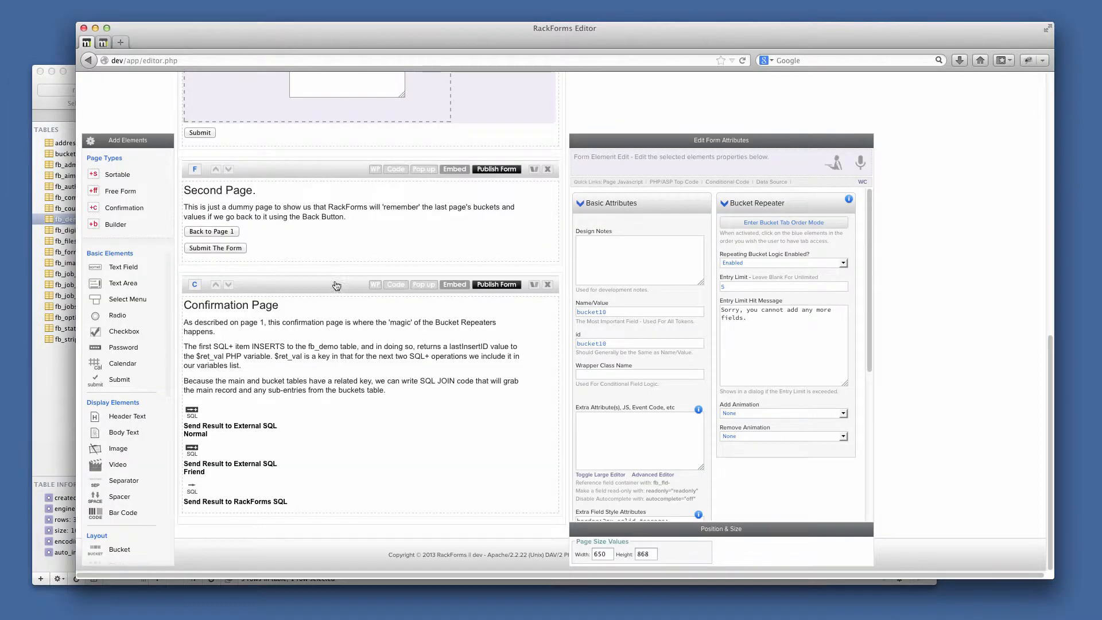
click(244, 422)
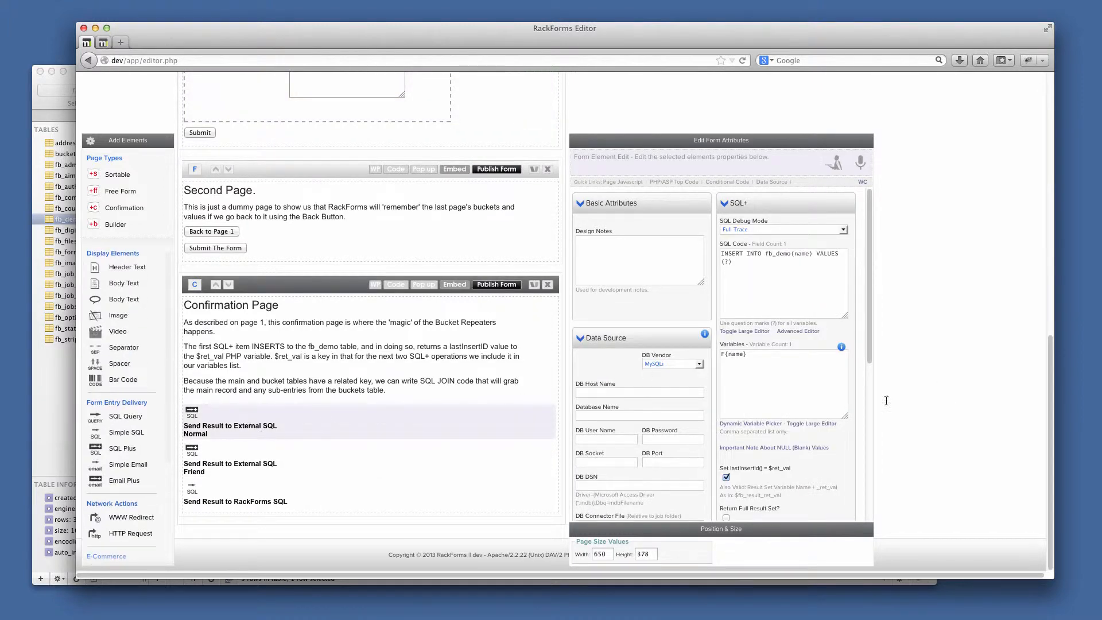
scroll(789, 413, down, 5)
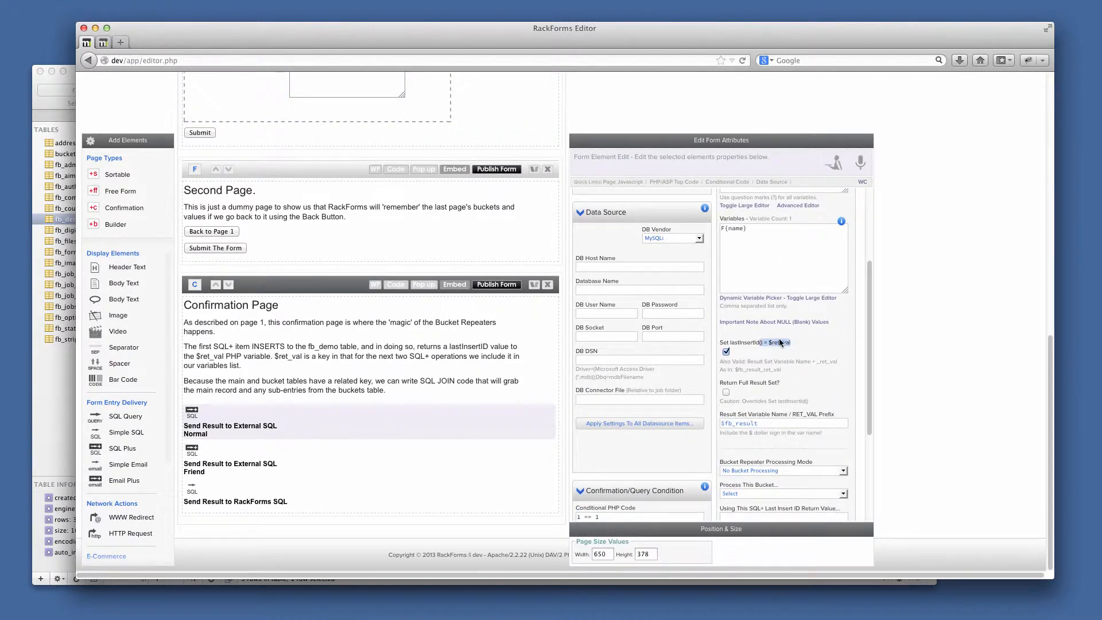
drag(779, 342, 719, 342)
click(795, 340)
In the MySQL client, inspect the auto_increment setting of fb_demo's id field, and return to the table content
click(53, 104)
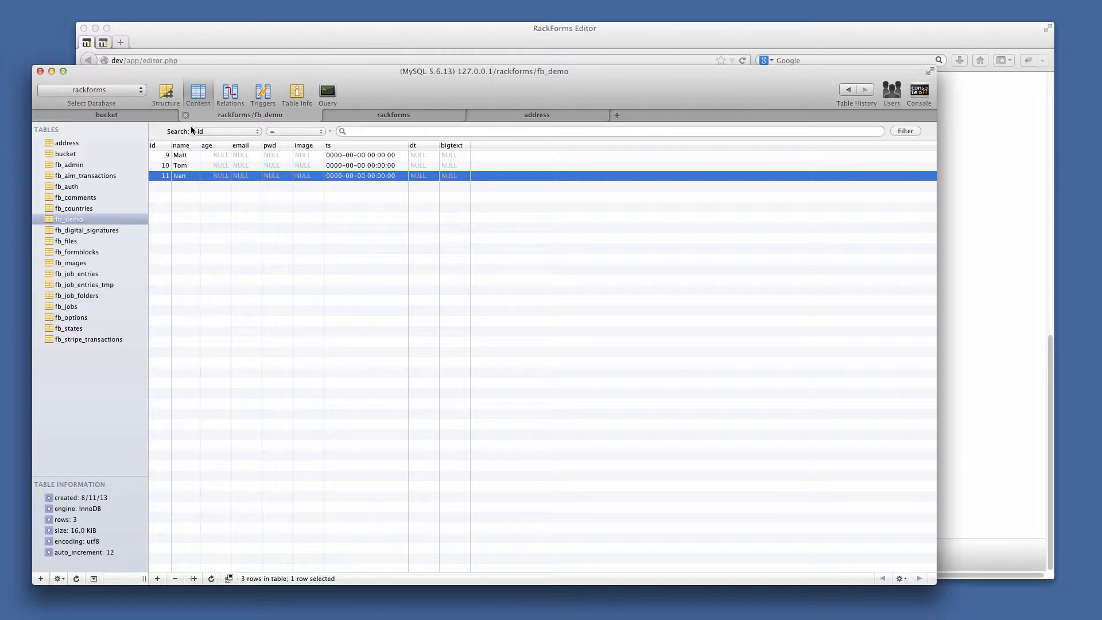
click(170, 92)
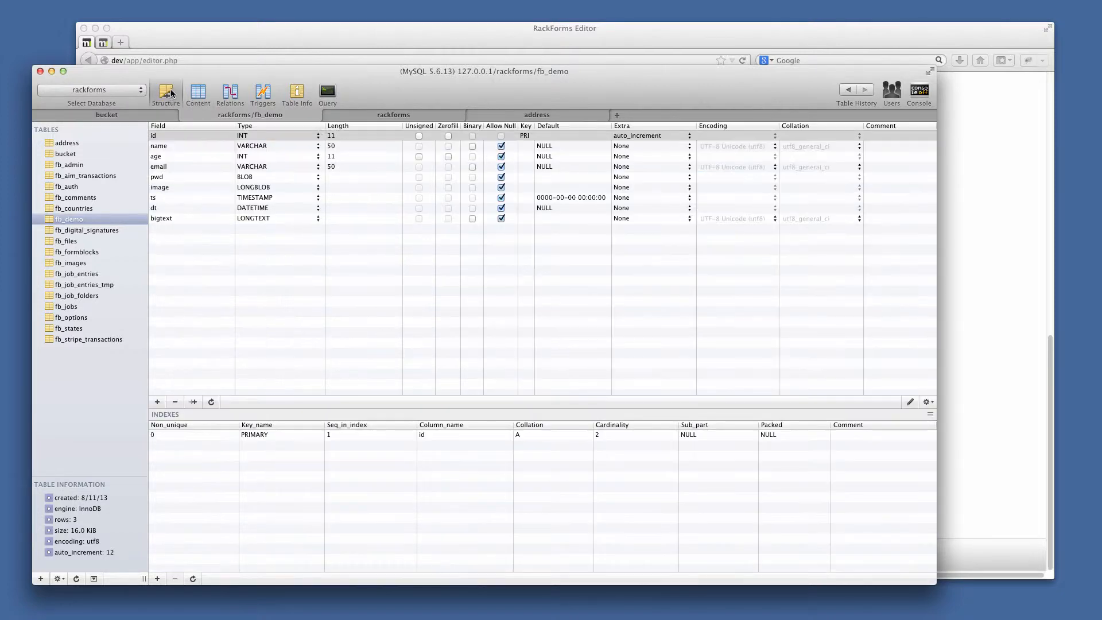
click(655, 136)
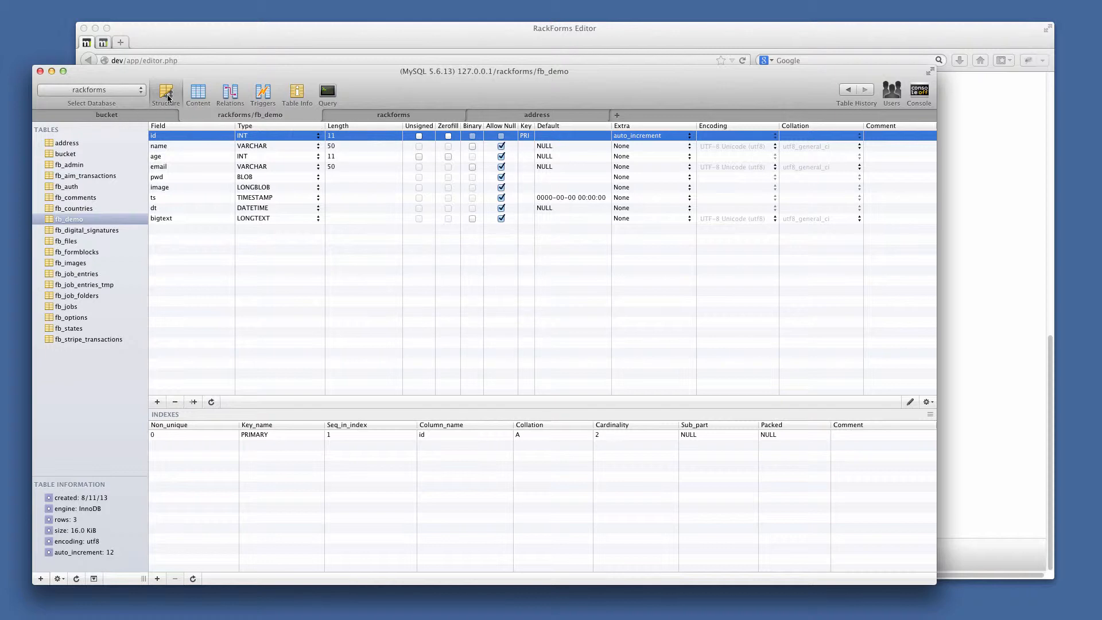
click(195, 93)
Back in the RackForms editor, review the Normal element's lastInsertId() option and its INSERT statement for fb_demo
click(226, 46)
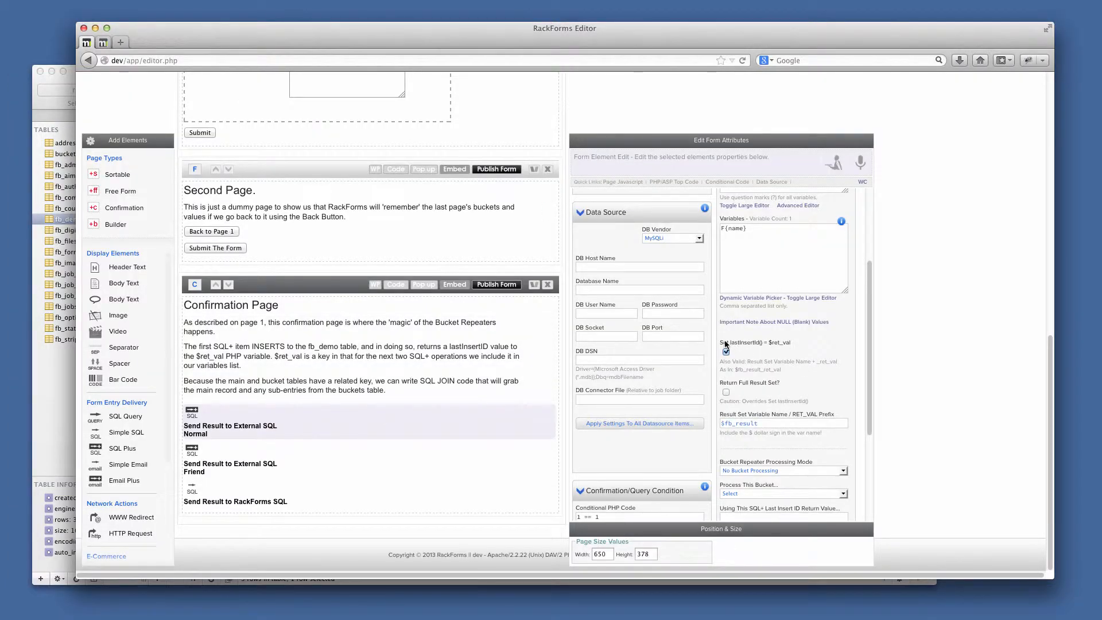
drag(792, 341, 722, 343)
drag(804, 342, 780, 345)
click(810, 339)
drag(869, 356, 871, 275)
drag(758, 263, 786, 254)
double_click(803, 254)
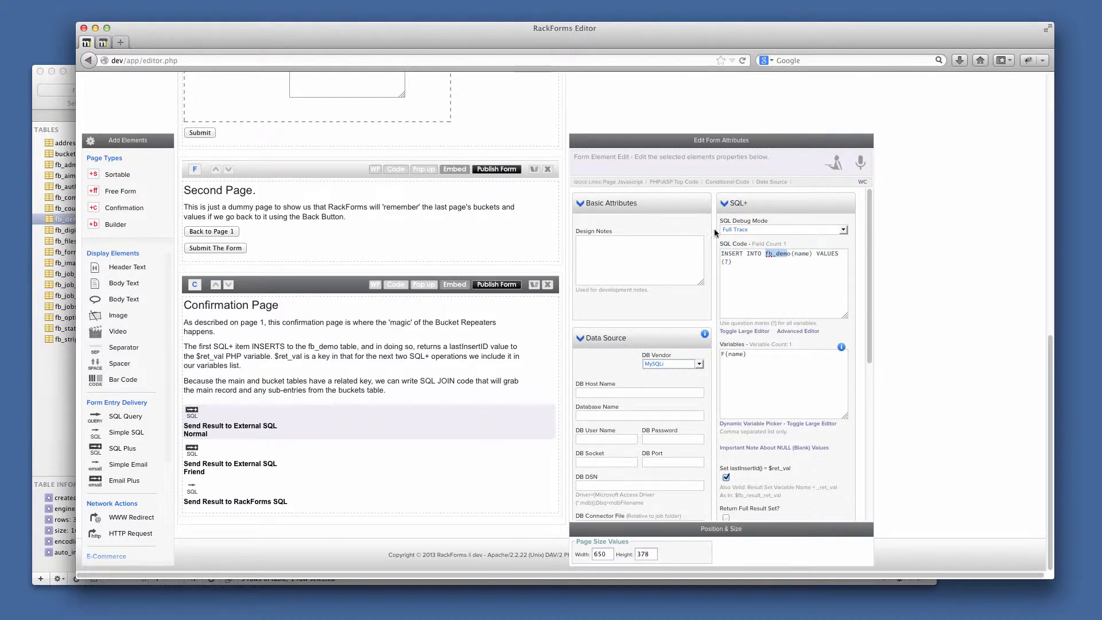
Check the fb_demo record ids in the MySQL client against the $ret_val option of the Normal element in RackForms
click(40, 104)
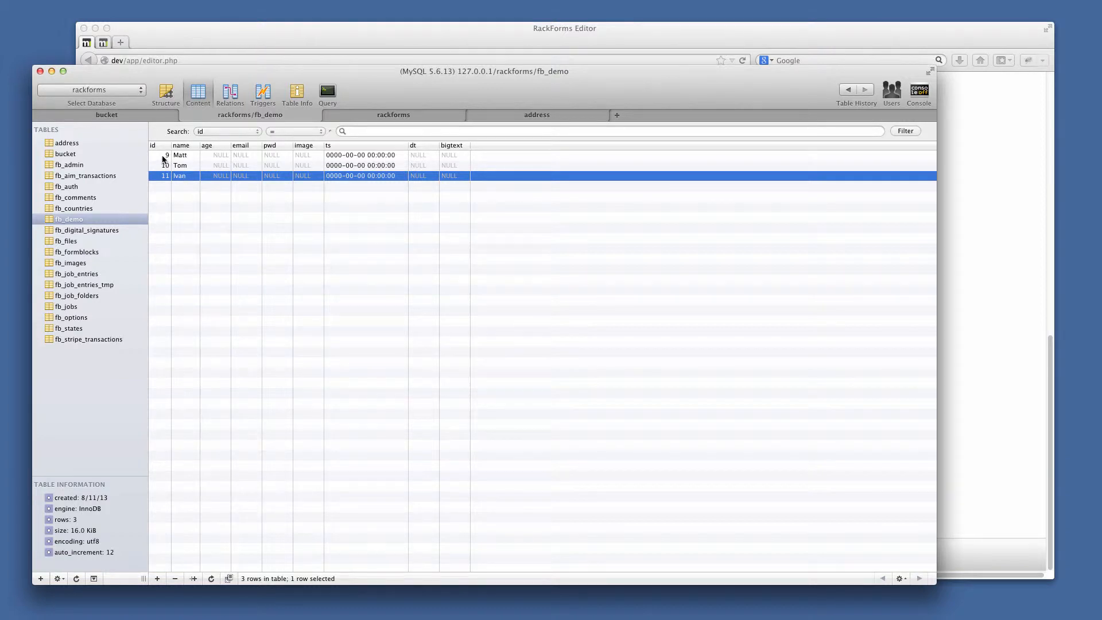
click(173, 35)
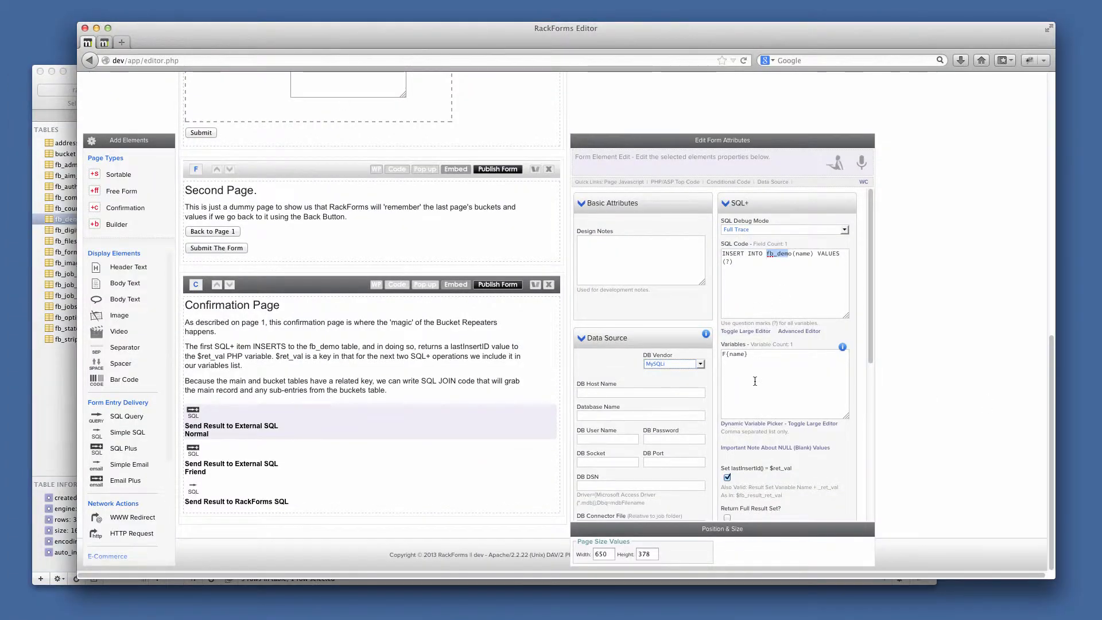
scroll(804, 401, down, 3)
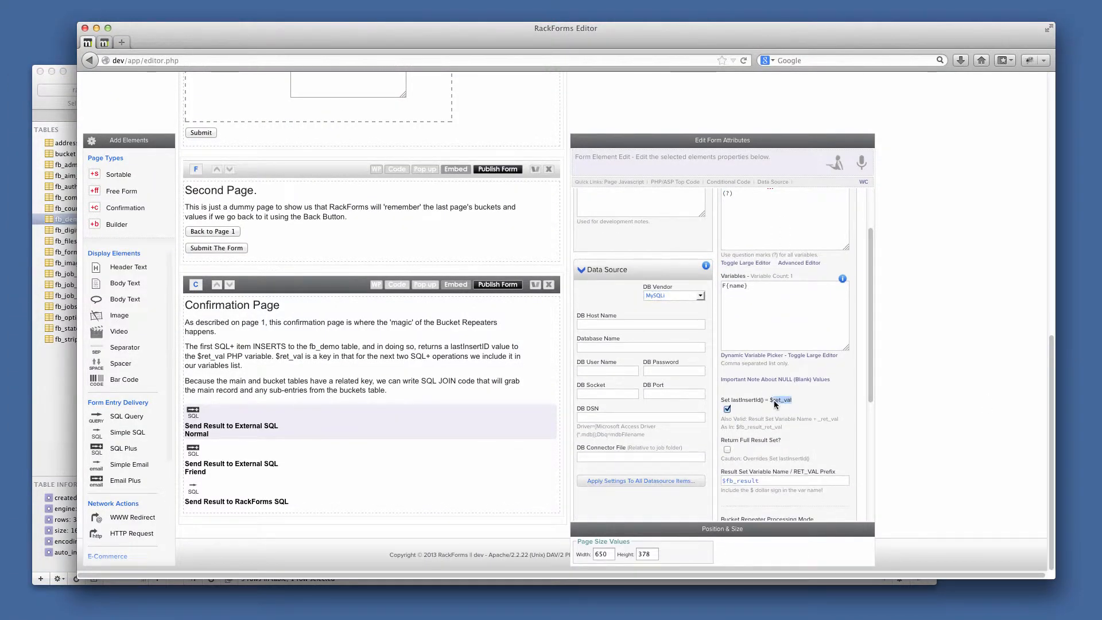
Open the Friend SQL+ element and highlight entry_key in its INSERT statement for the bucket table
click(247, 453)
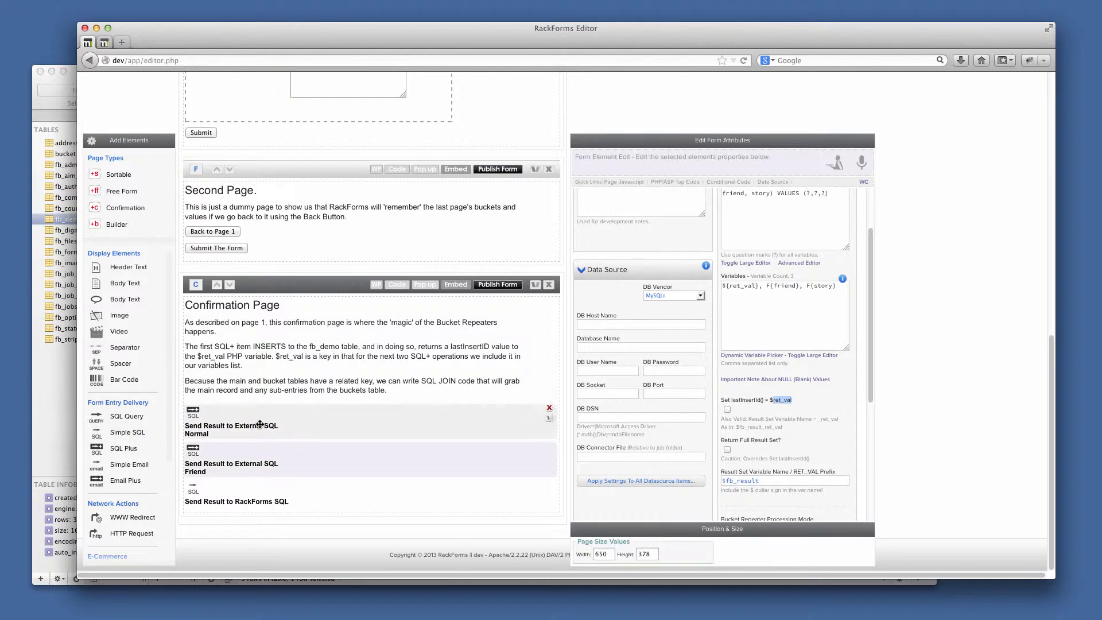
scroll(866, 309, up, 3)
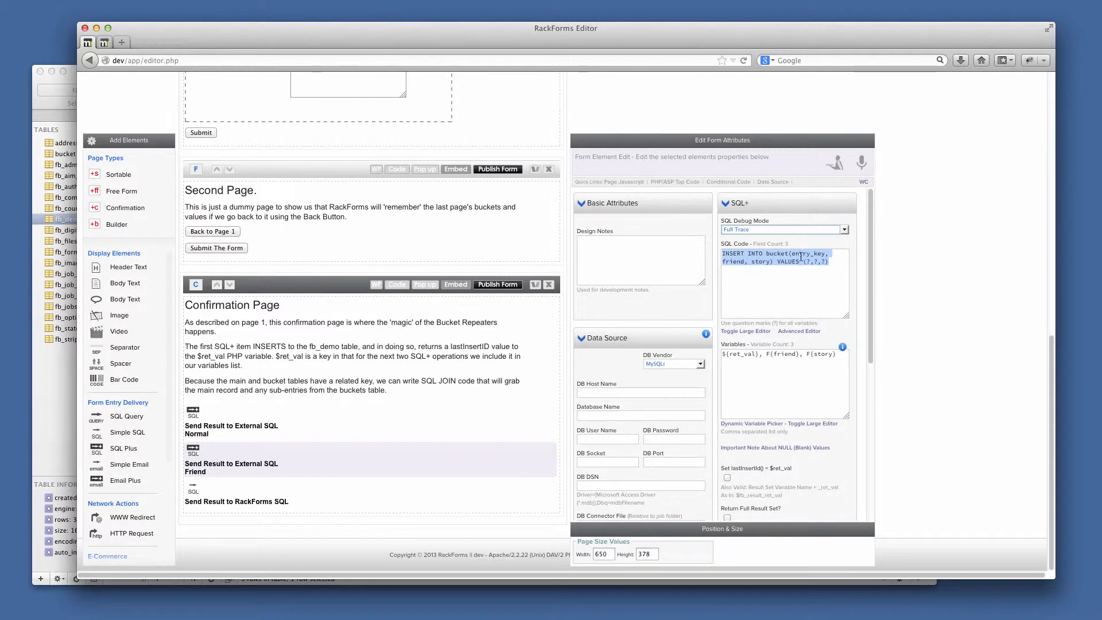
drag(792, 253, 809, 253)
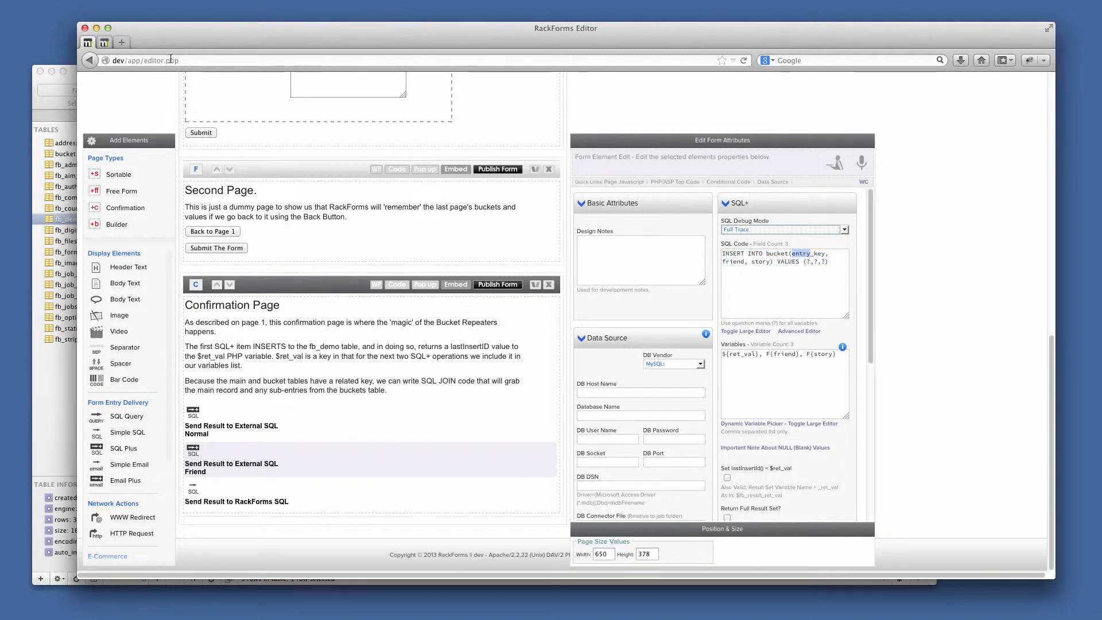
View the bucket table in the MySQL client, sorting it by friend and finally by entry_key
click(46, 81)
click(85, 112)
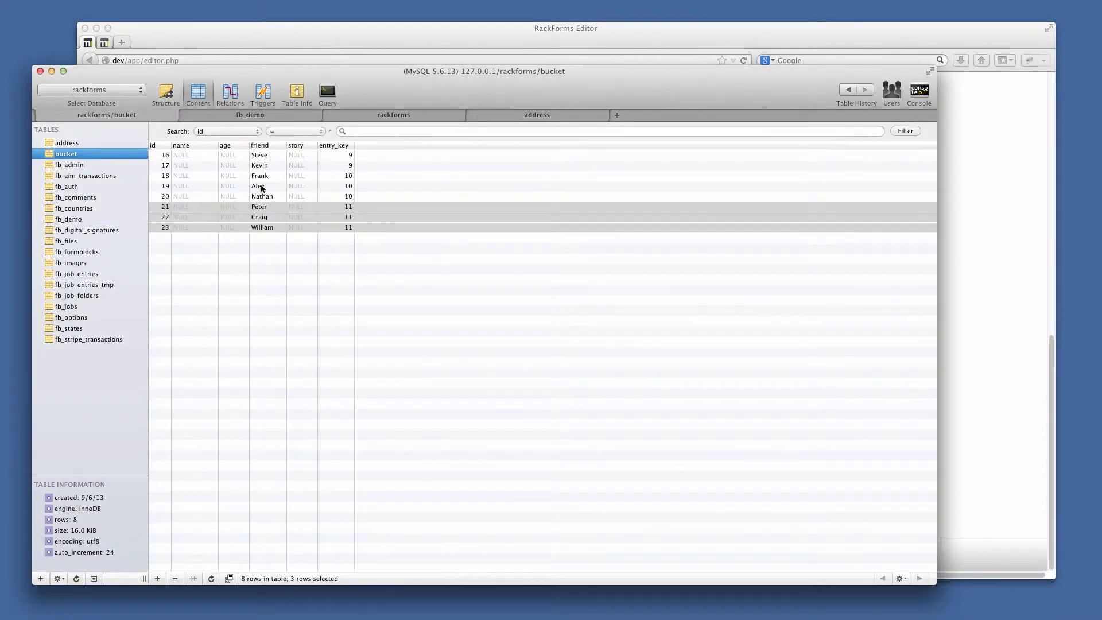
click(266, 147)
click(265, 146)
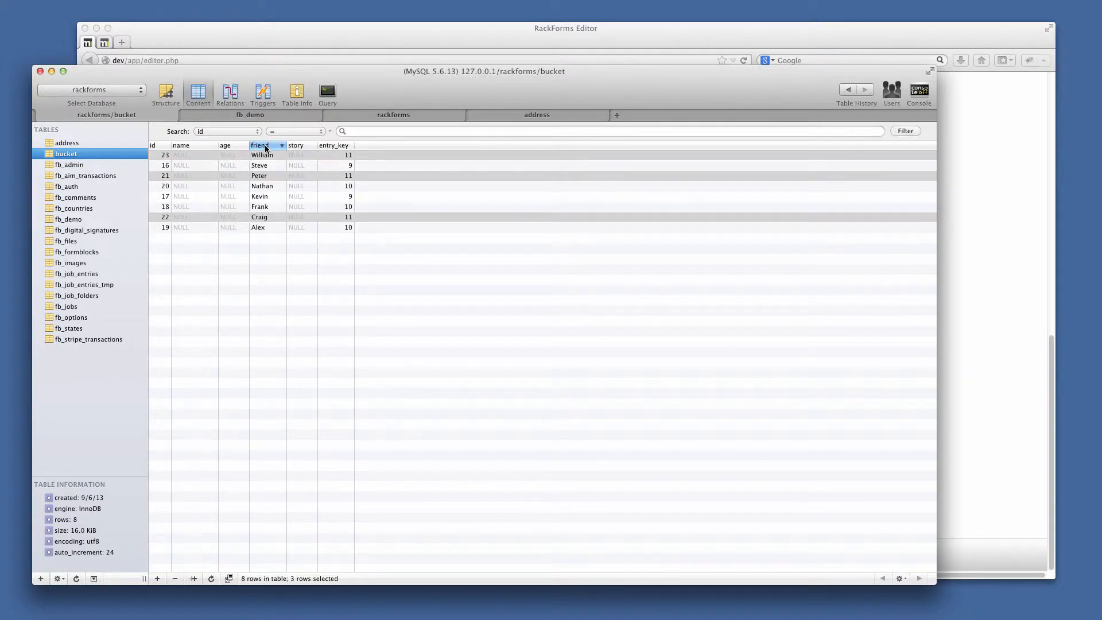
click(337, 146)
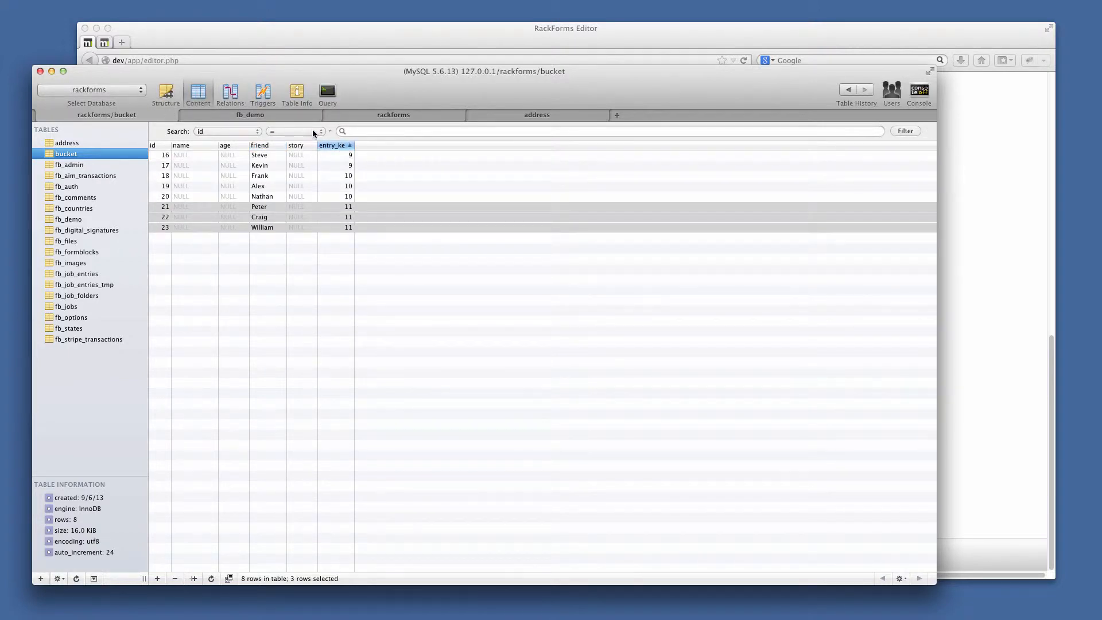
In RackForms, examine the Friend element's ${ret_val} variable and token hints, and compare it with the Normal element's $ret_val option
click(242, 40)
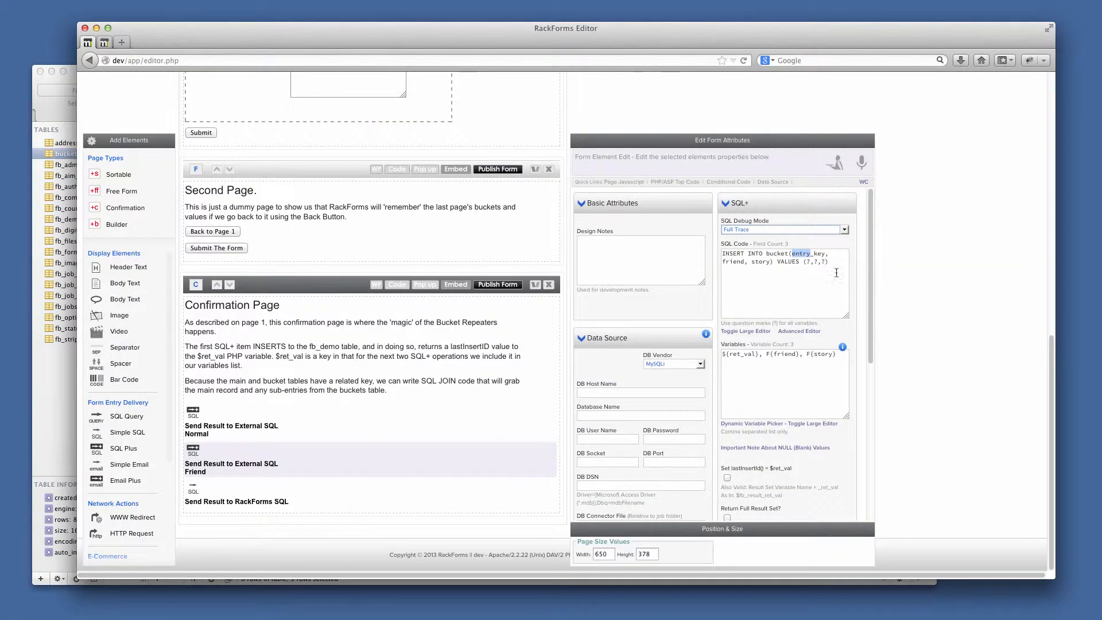
drag(792, 254, 817, 263)
drag(758, 354, 721, 354)
click(817, 361)
drag(761, 355, 669, 353)
click(743, 354)
drag(758, 354, 701, 354)
mouse_move(841, 347)
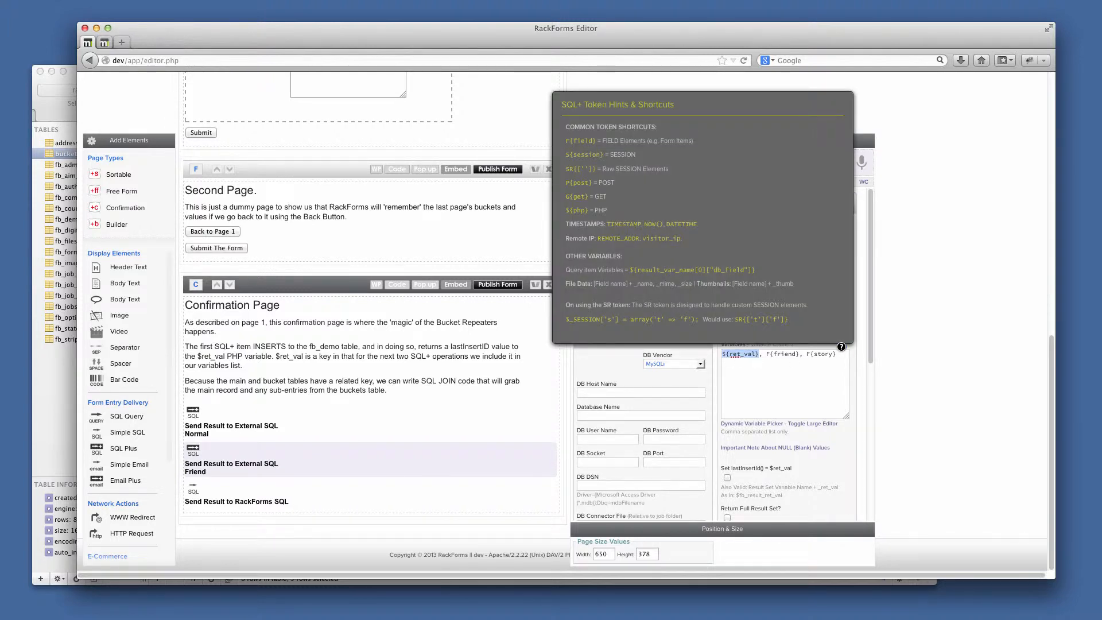
click(309, 425)
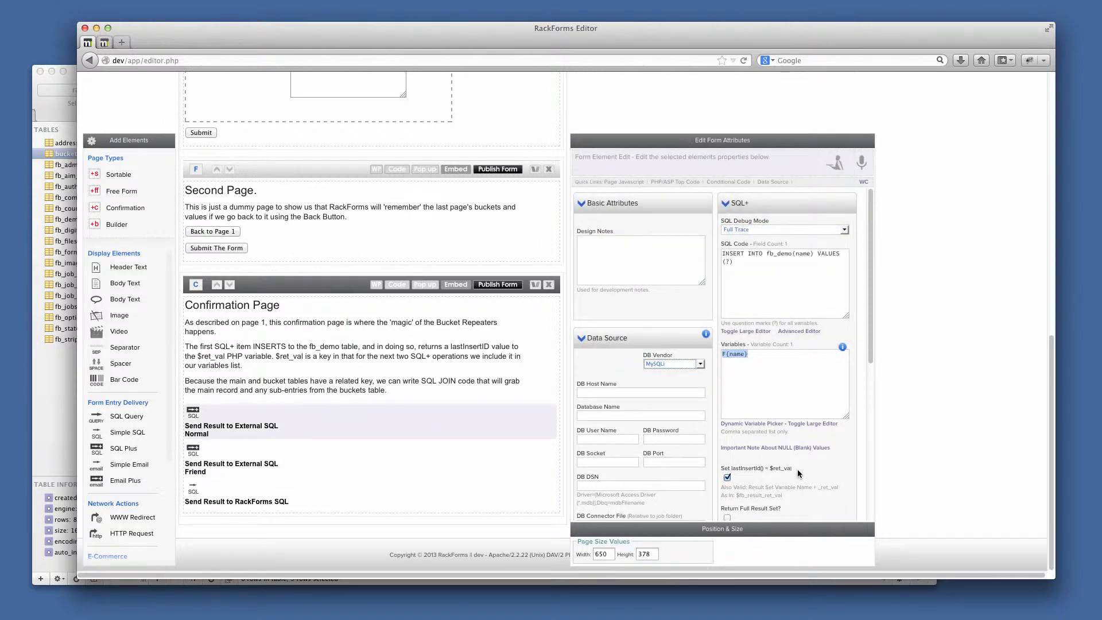
drag(797, 469, 769, 467)
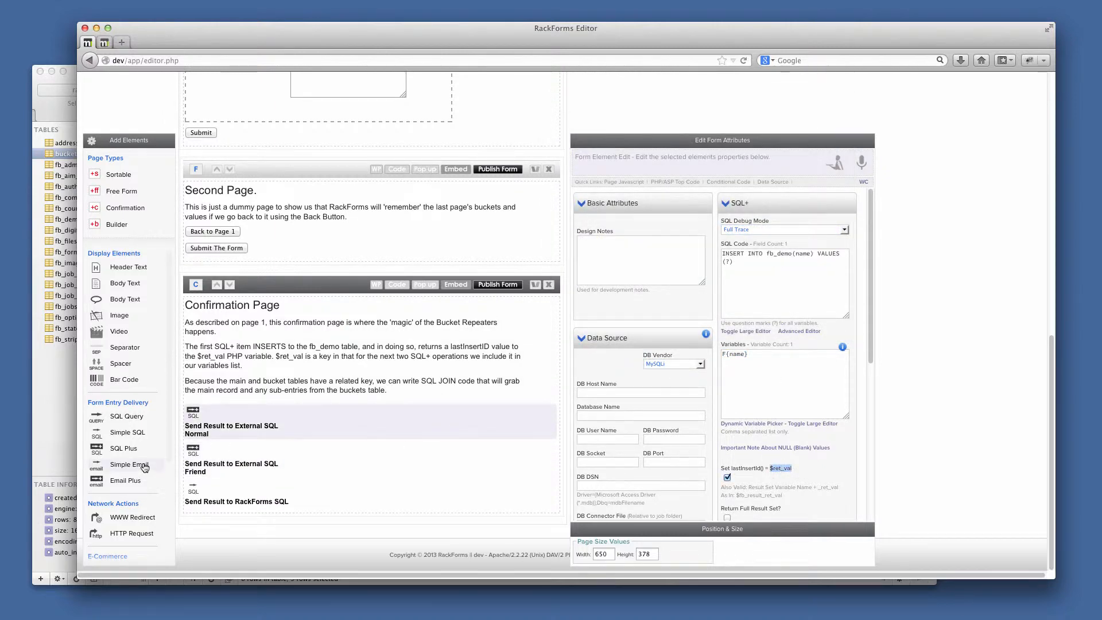
Examine the Friend element's Bucket Repeater Processing Mode and compare it with the same setting in the Normal element
click(240, 461)
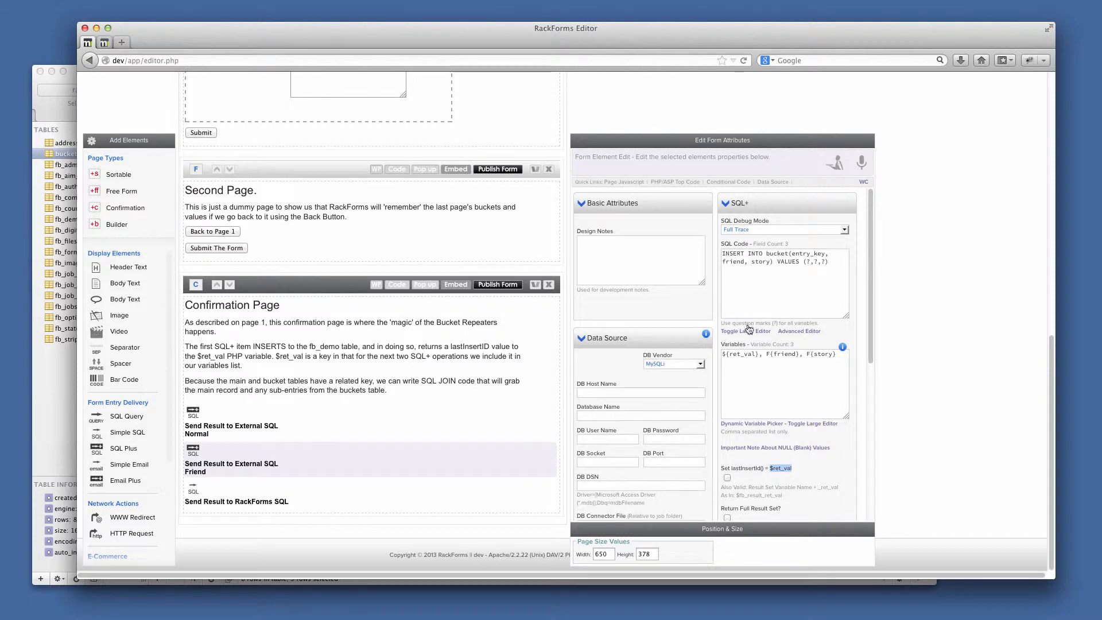
scroll(749, 328, down, 5)
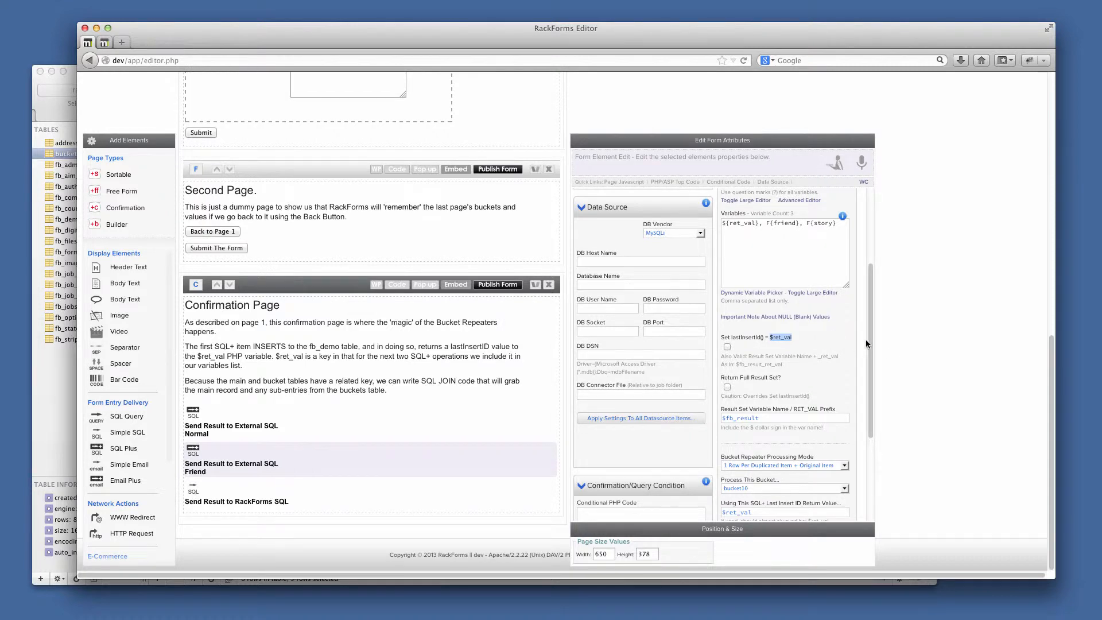
drag(869, 343, 872, 411)
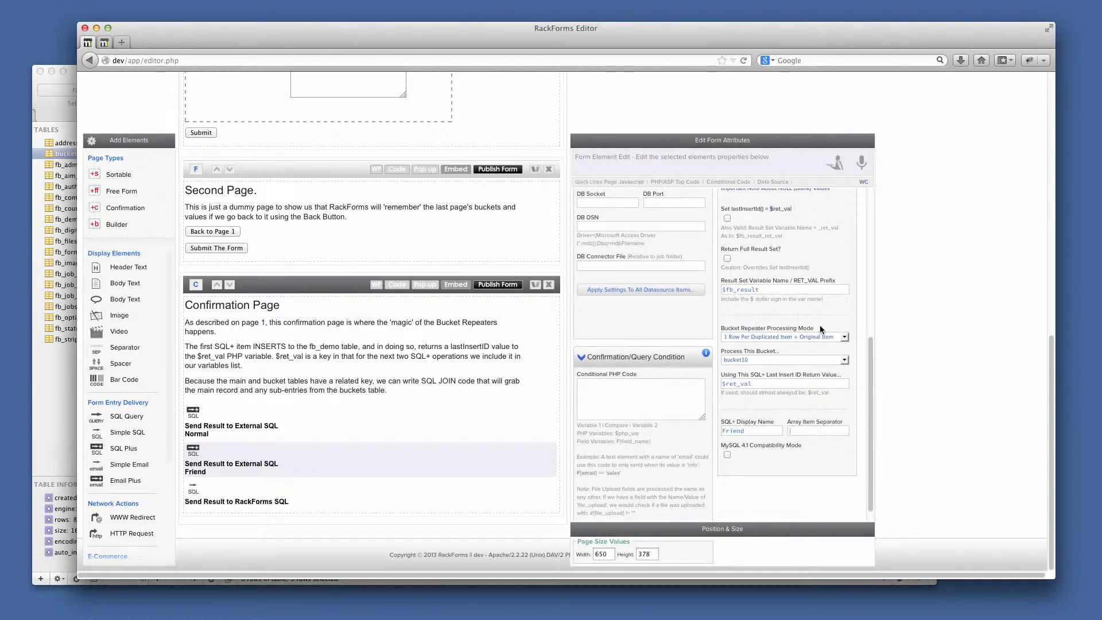
drag(819, 328, 720, 328)
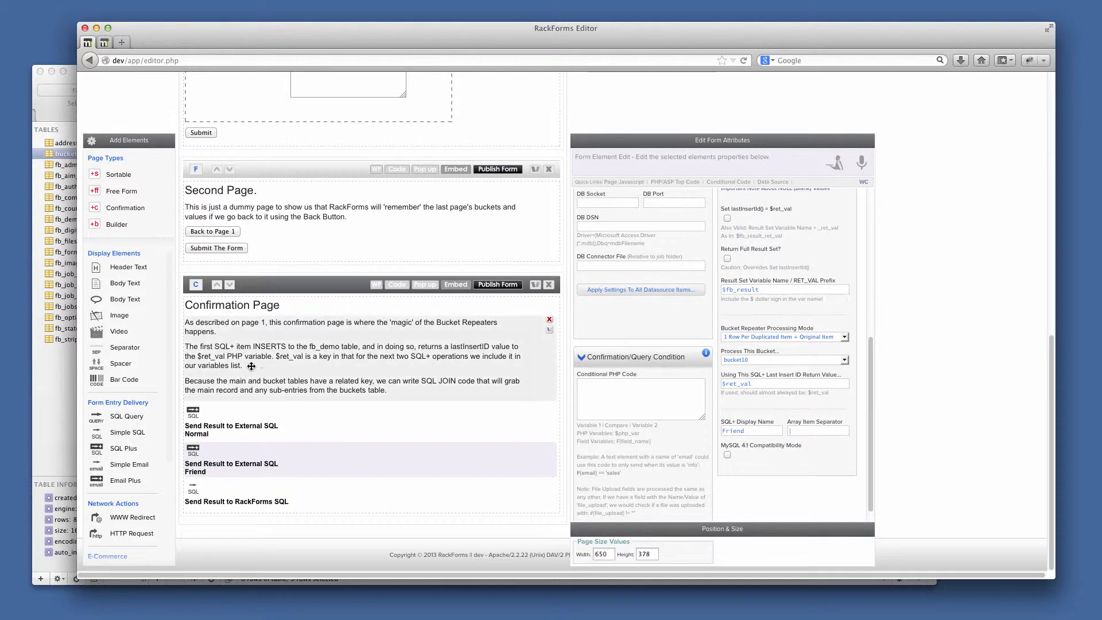
click(291, 417)
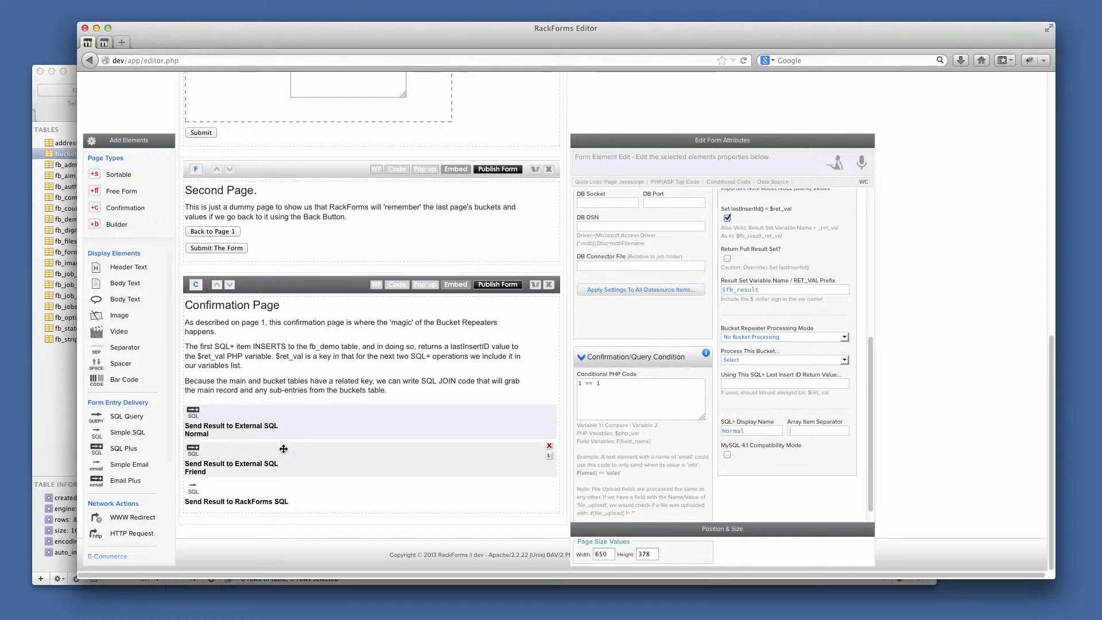
Set the Friend element's processing mode to 1 Row Per Duplicated Item + Original Item and its bucket to process to bucket10
click(419, 449)
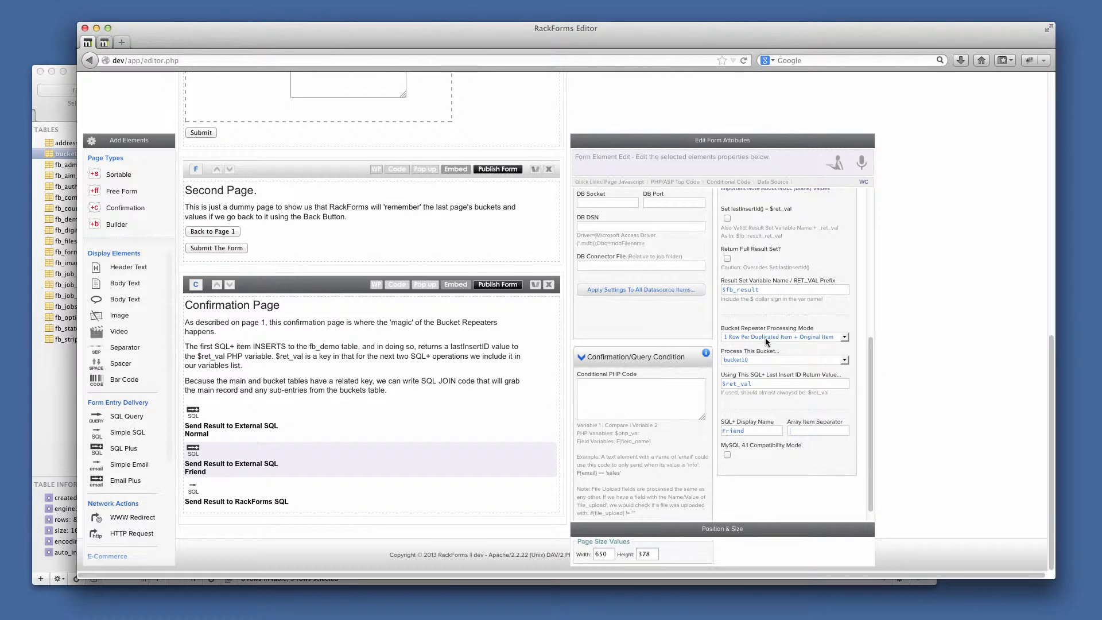
click(790, 335)
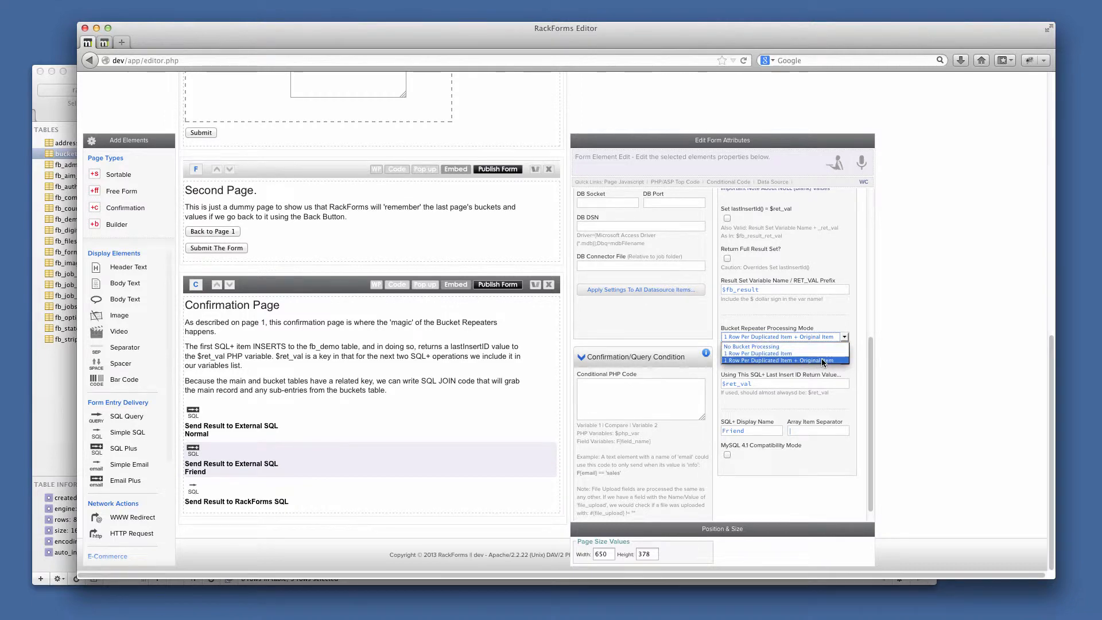
click(770, 361)
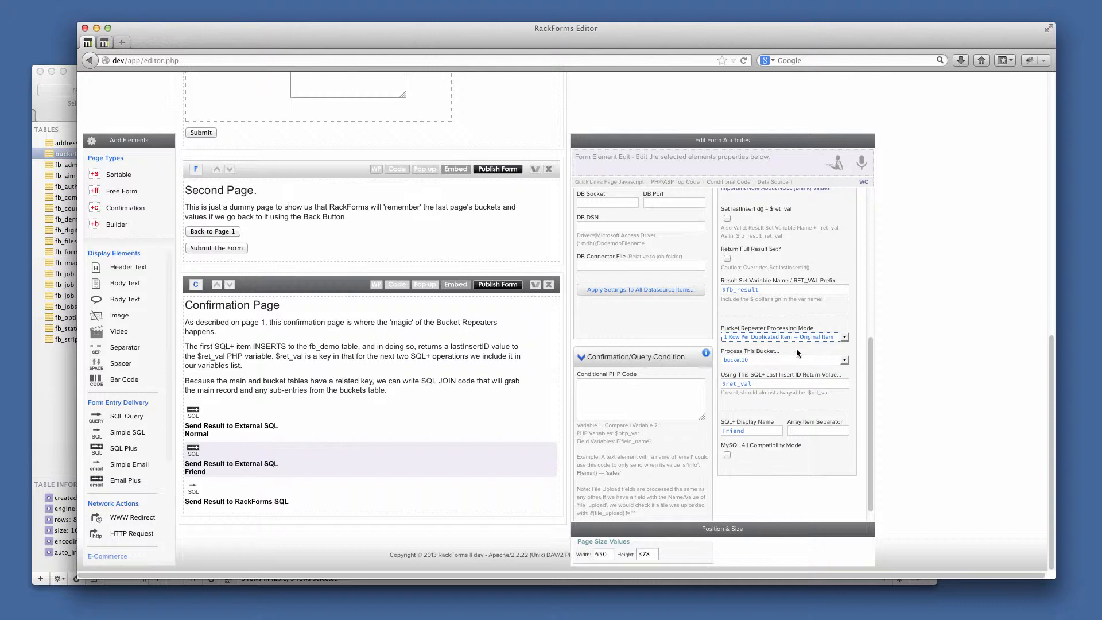
click(757, 358)
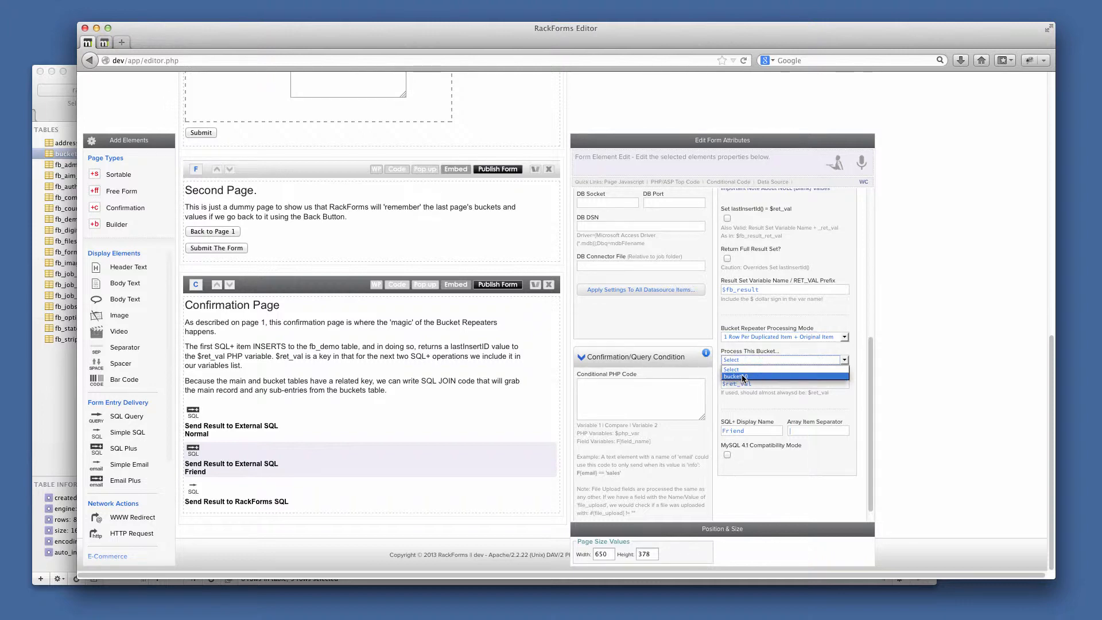
click(742, 376)
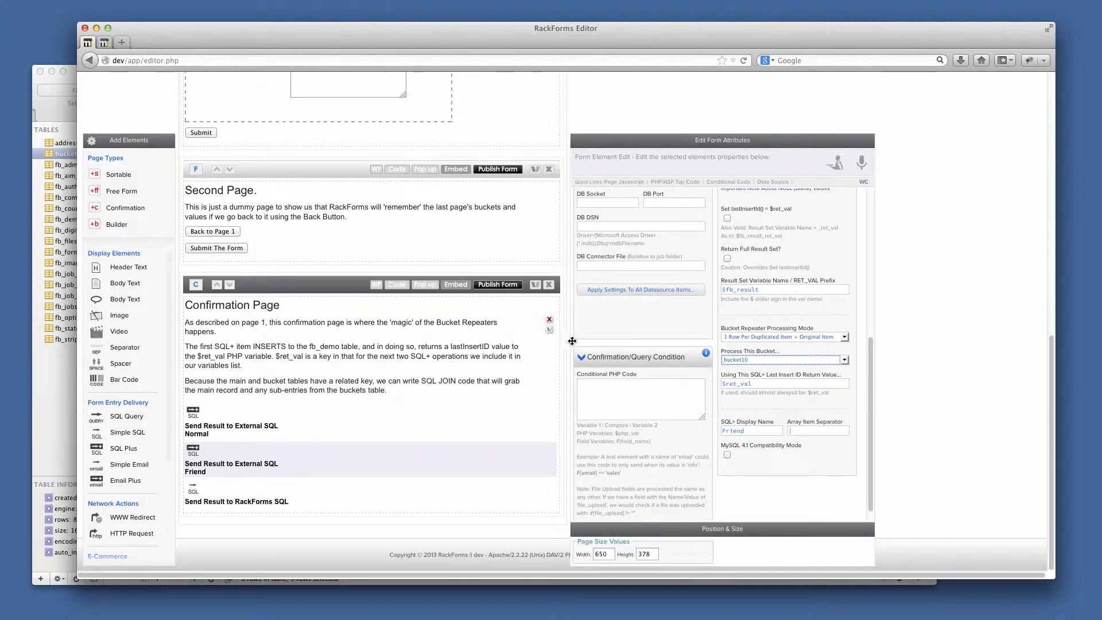
Select the Friend and Story bucket on the first page and check its Name/Value property
scroll(516, 287, up, 4)
click(464, 231)
scroll(466, 229, up, 5)
scroll(608, 252, up, 5)
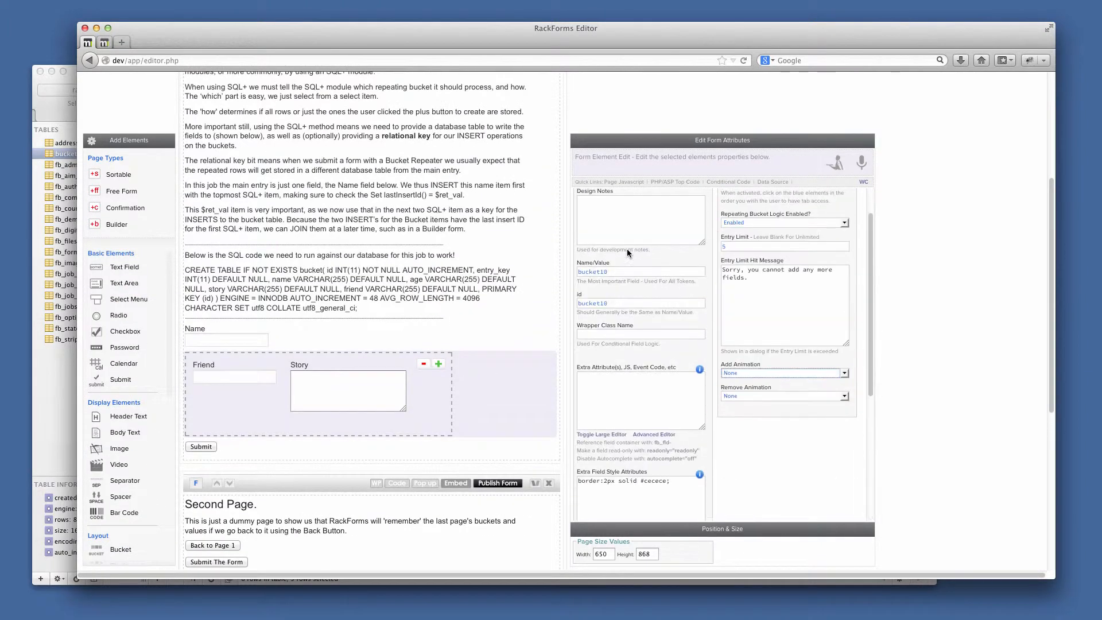
Compare the Friend and Story bucket's Name/Value with the bucket chosen for processing in the Friend SQL+ element
double_click(622, 273)
scroll(286, 464, down, 6)
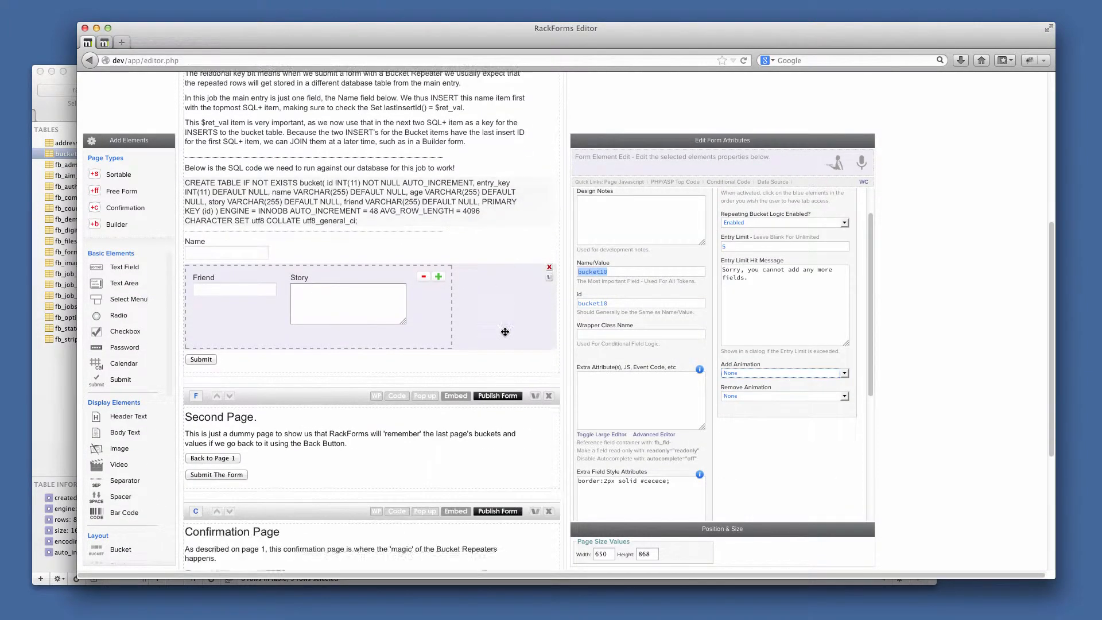
click(286, 464)
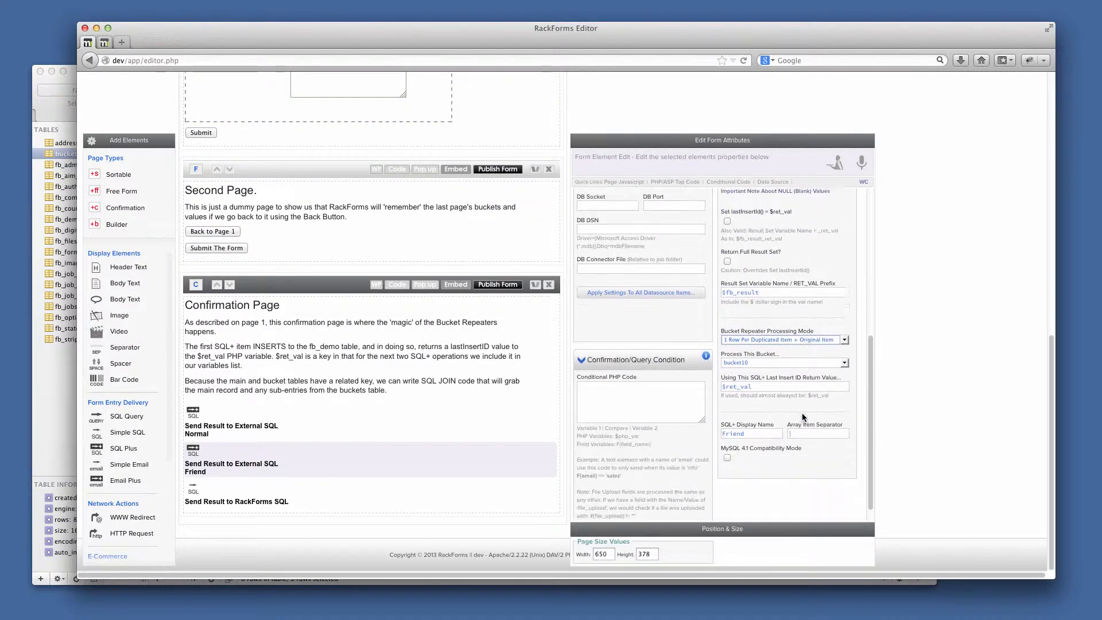
click(776, 345)
click(809, 336)
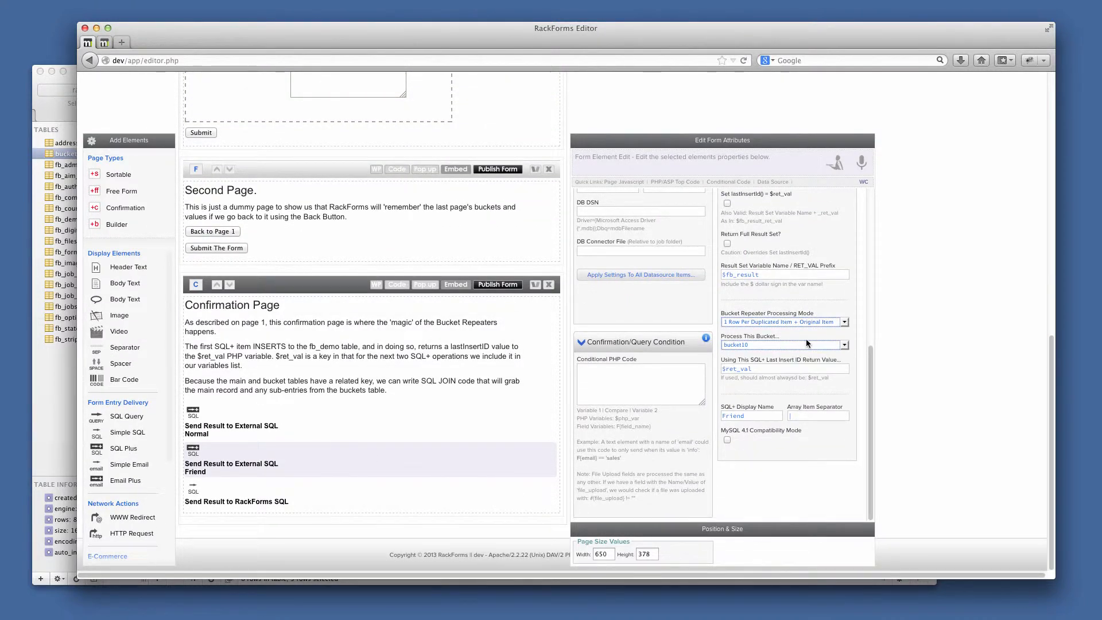
Examine the Friend element's last insert ID return value setting that supplies the relational key
drag(775, 368, 538, 368)
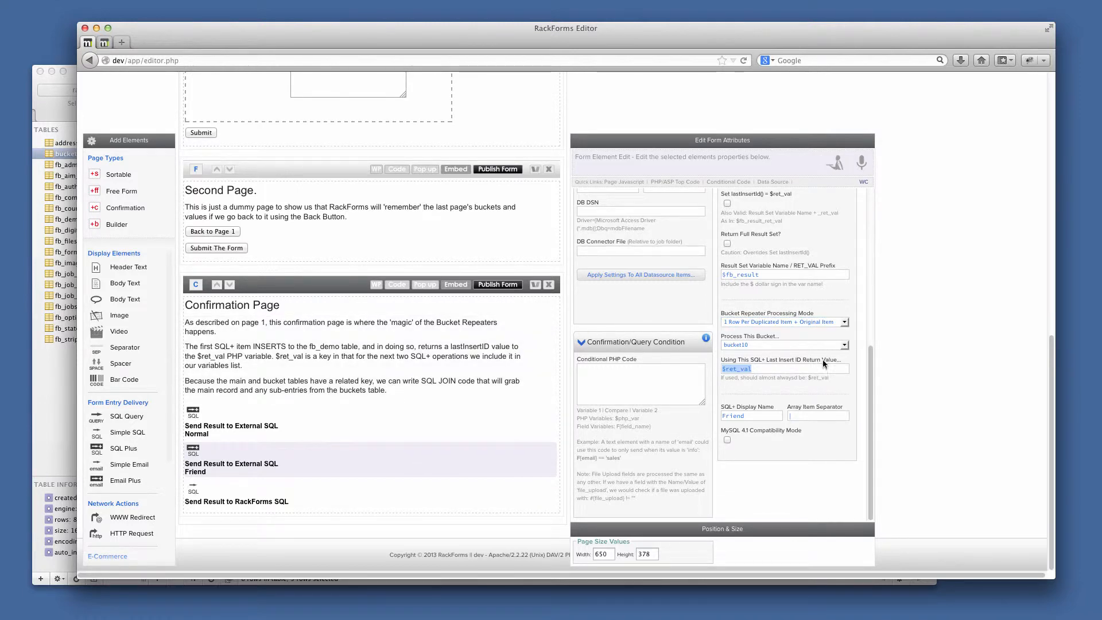
click(761, 368)
drag(781, 370, 657, 362)
click(784, 369)
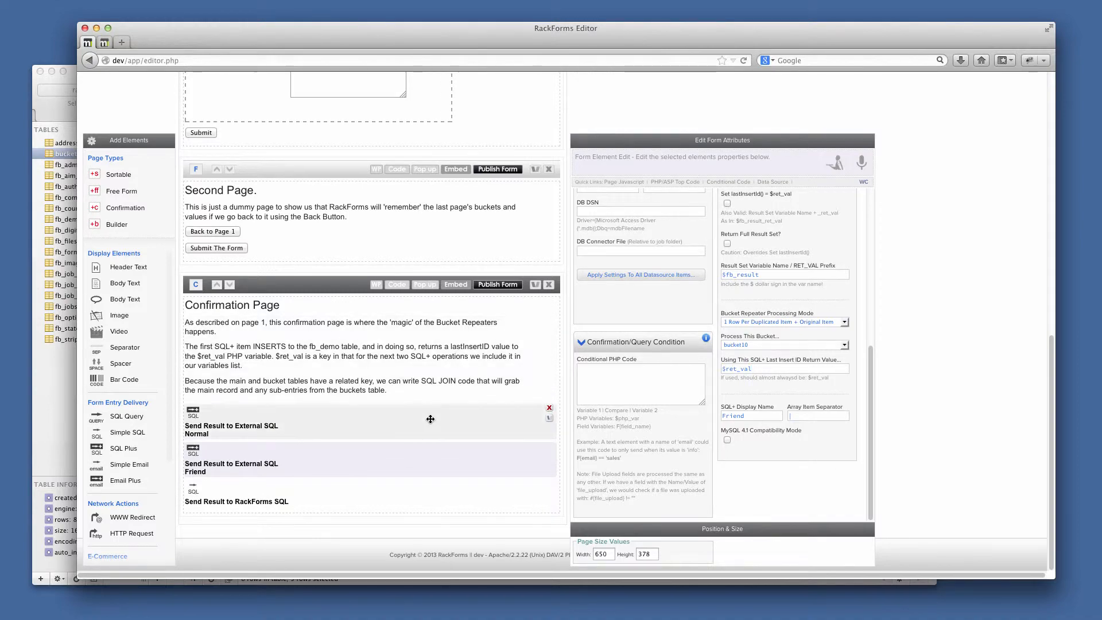
Review the form's pages in RackForms, switch to the MySQL client, and compare the records in the fb_demo and bucket tables
scroll(377, 387, up, 5)
scroll(376, 383, up, 10)
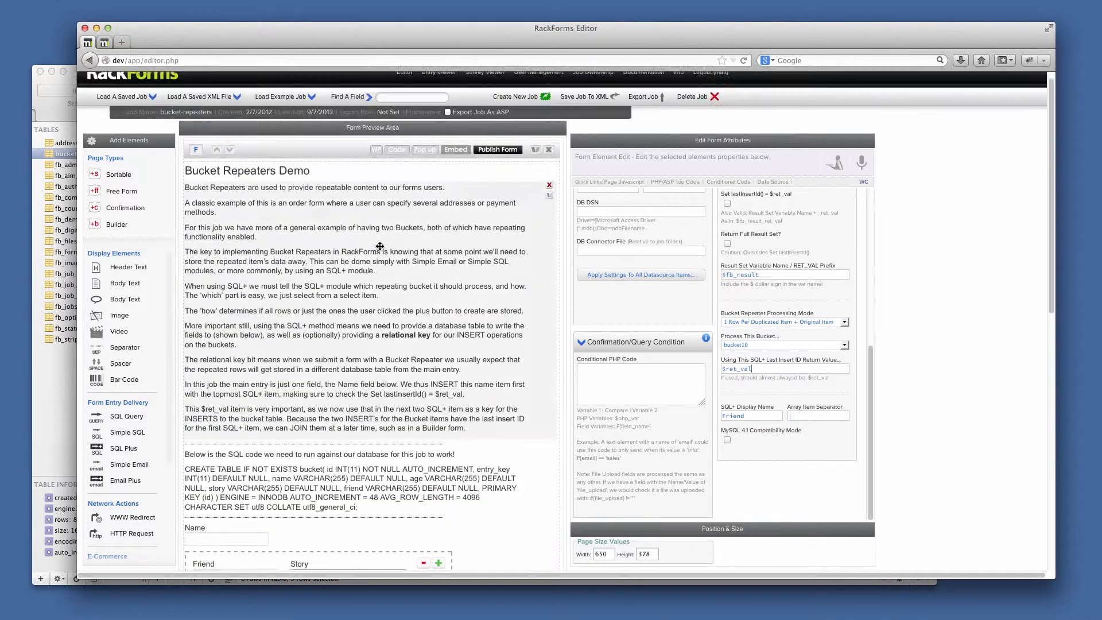
click(46, 106)
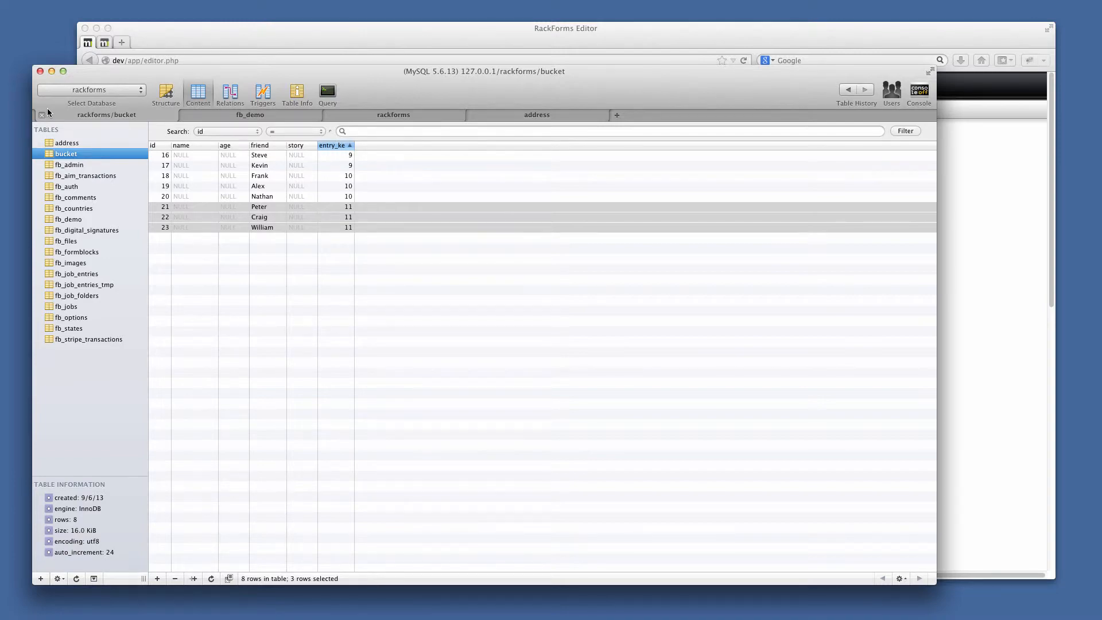
click(543, 27)
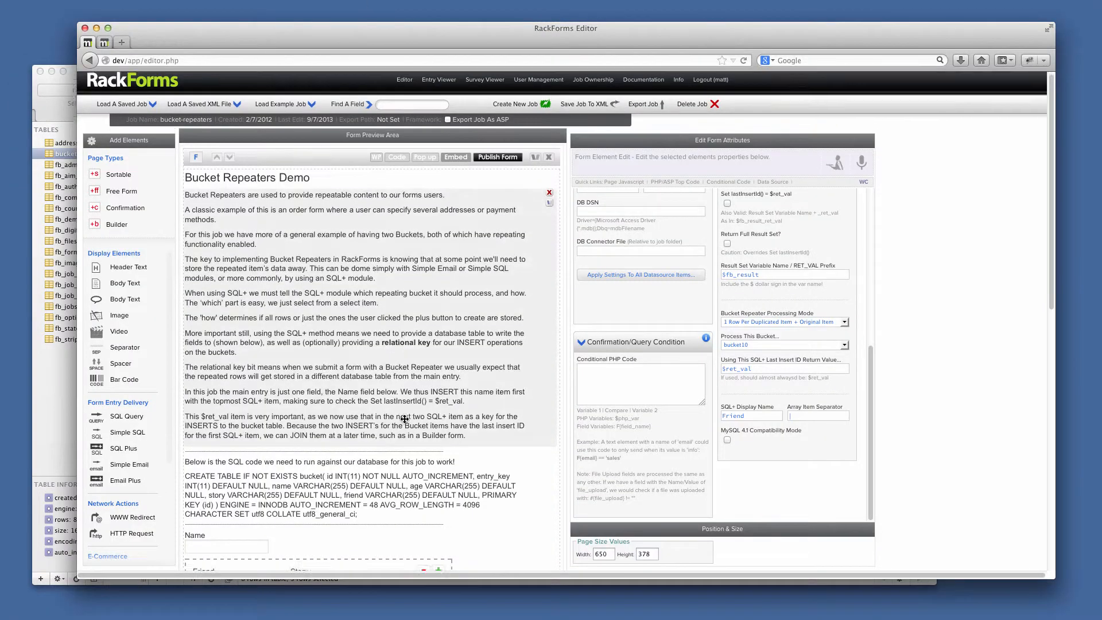
scroll(397, 429, down, 10)
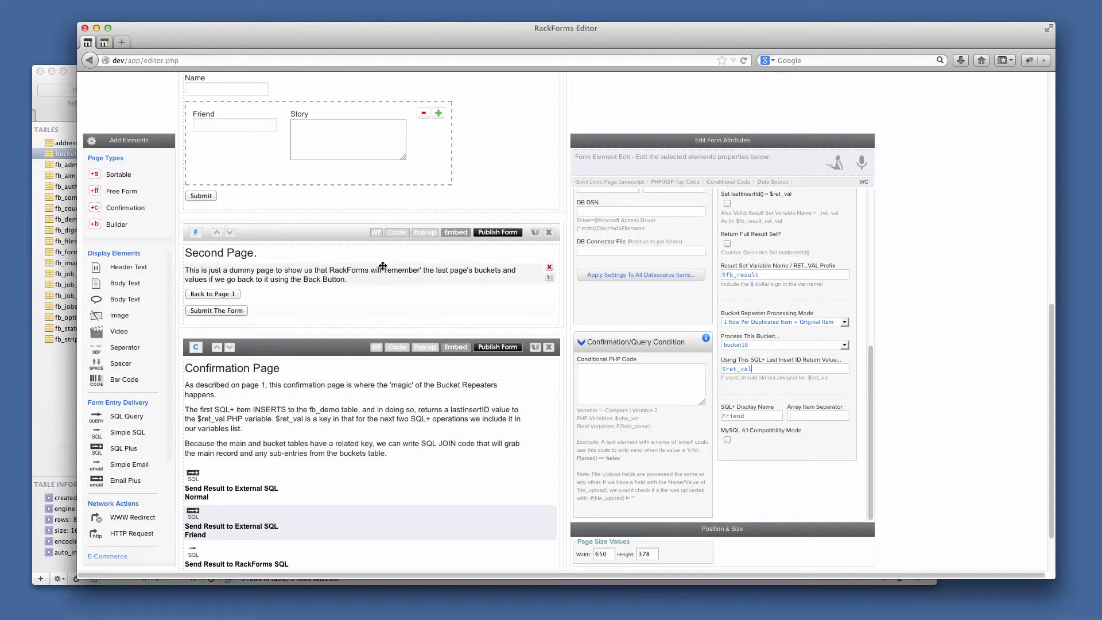
click(66, 400)
click(253, 114)
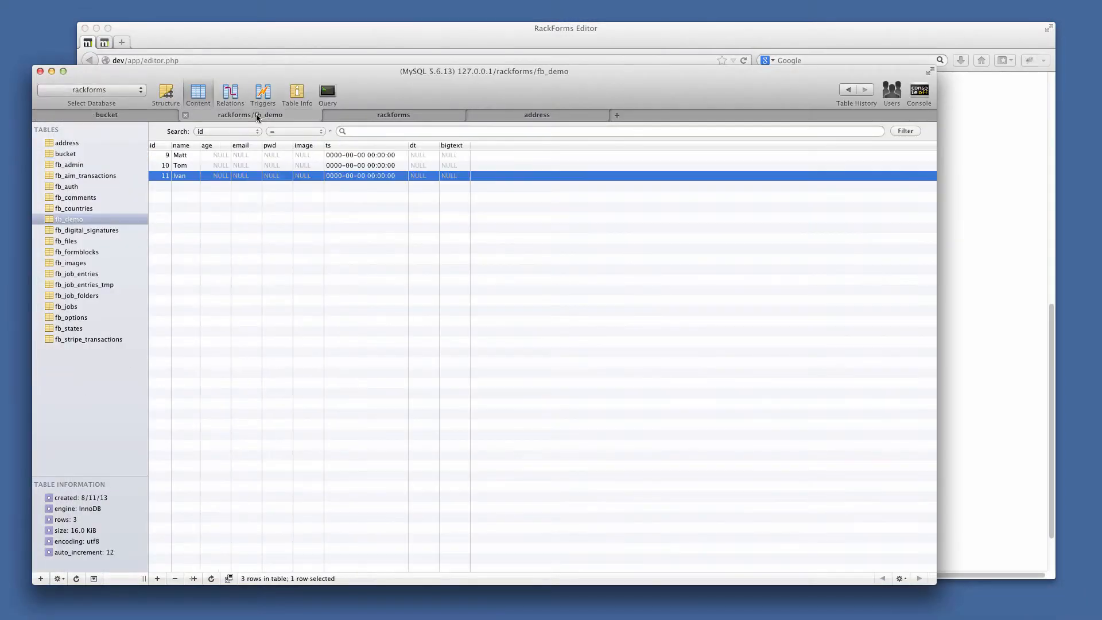
click(113, 115)
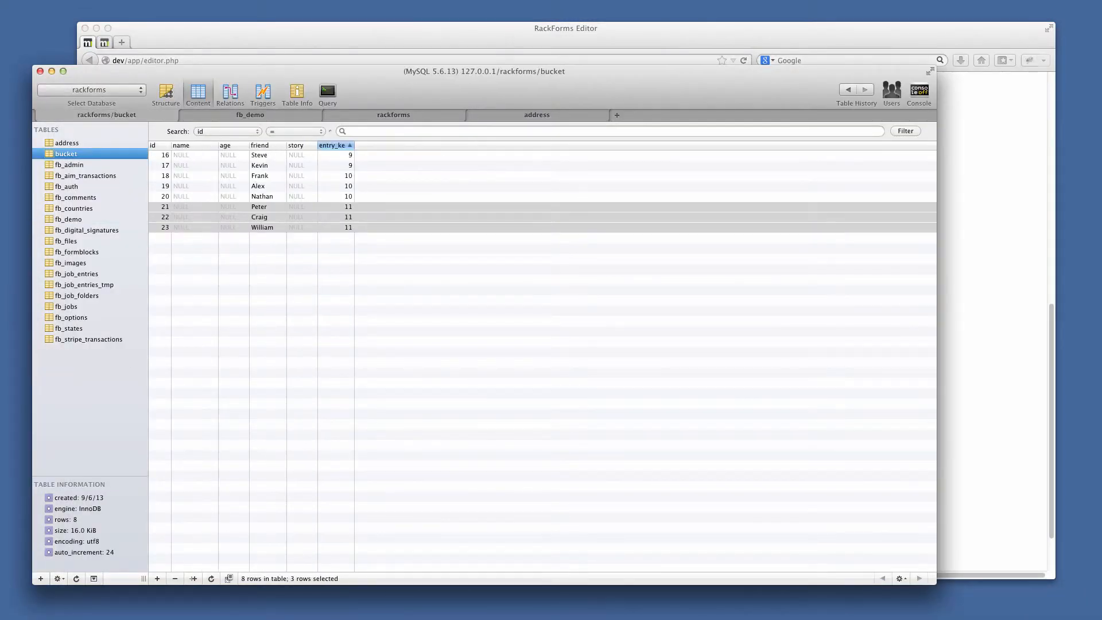
Switch back to the RackForms editor and load the saved job containing the Add Address form
click(270, 55)
scroll(218, 132, up, 10)
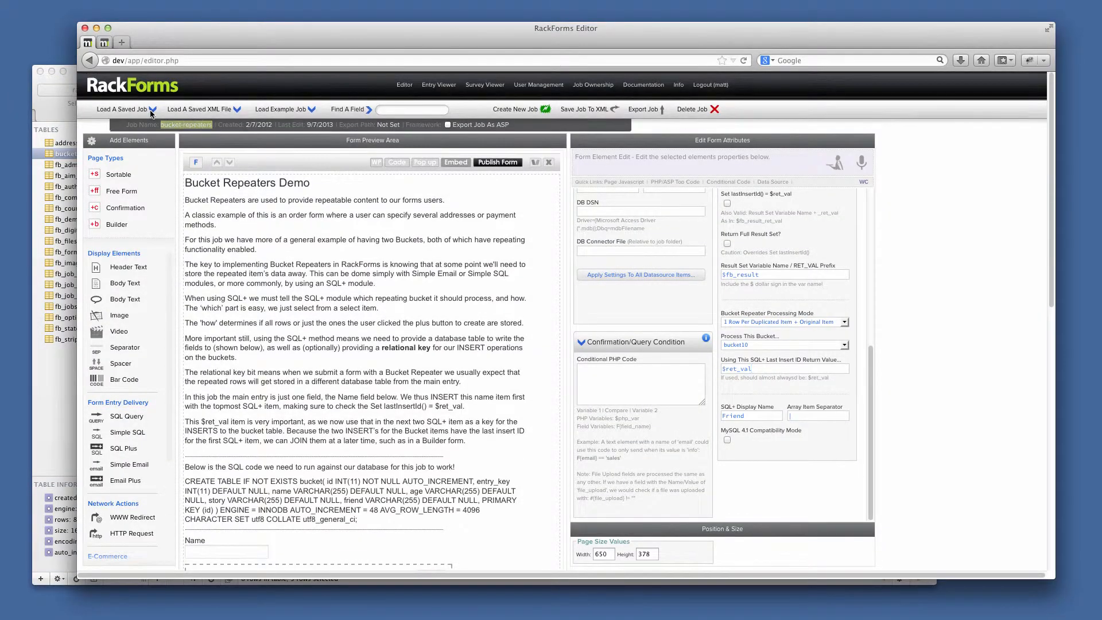
click(150, 110)
click(148, 153)
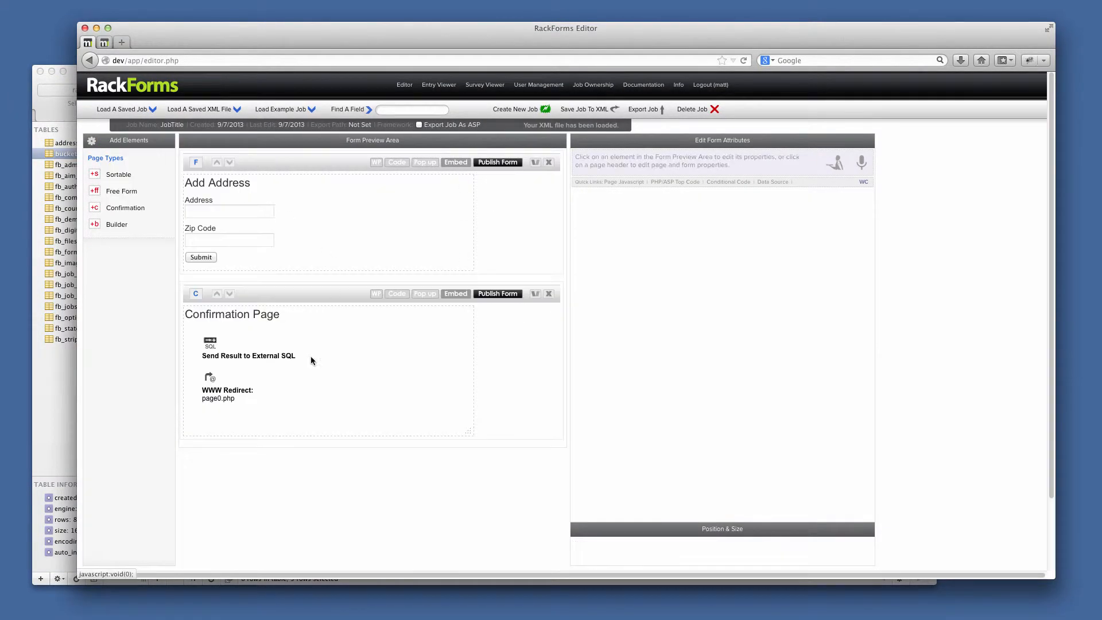